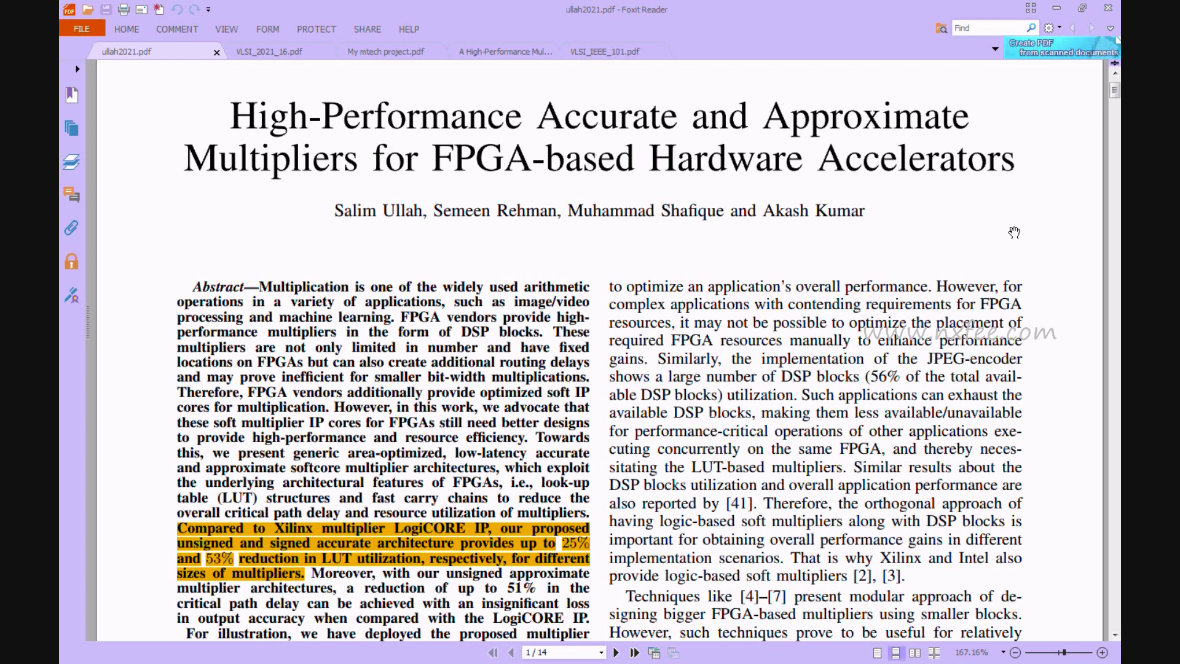
# Scroll ullah2021.pdf from page 1 to page 3, showing the contributions list and Fig. 3.
pyautogui.scroll(-1, 162, 329)
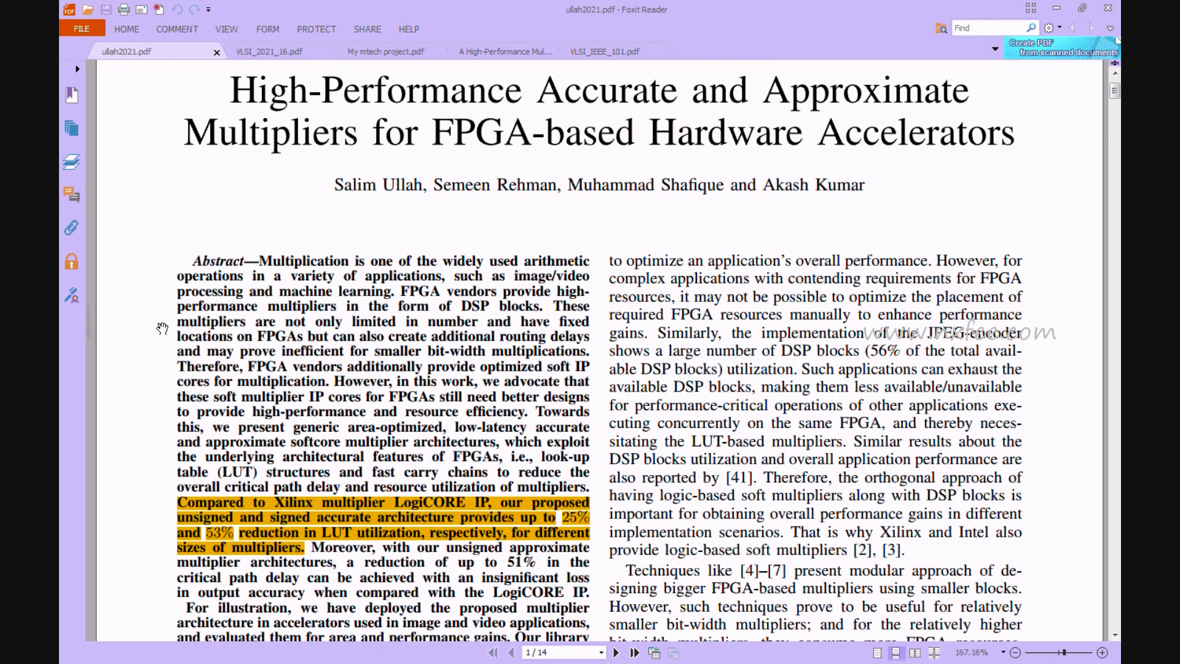
pyautogui.scroll(-5, 162, 328)
pyautogui.scroll(-18, 163, 329)
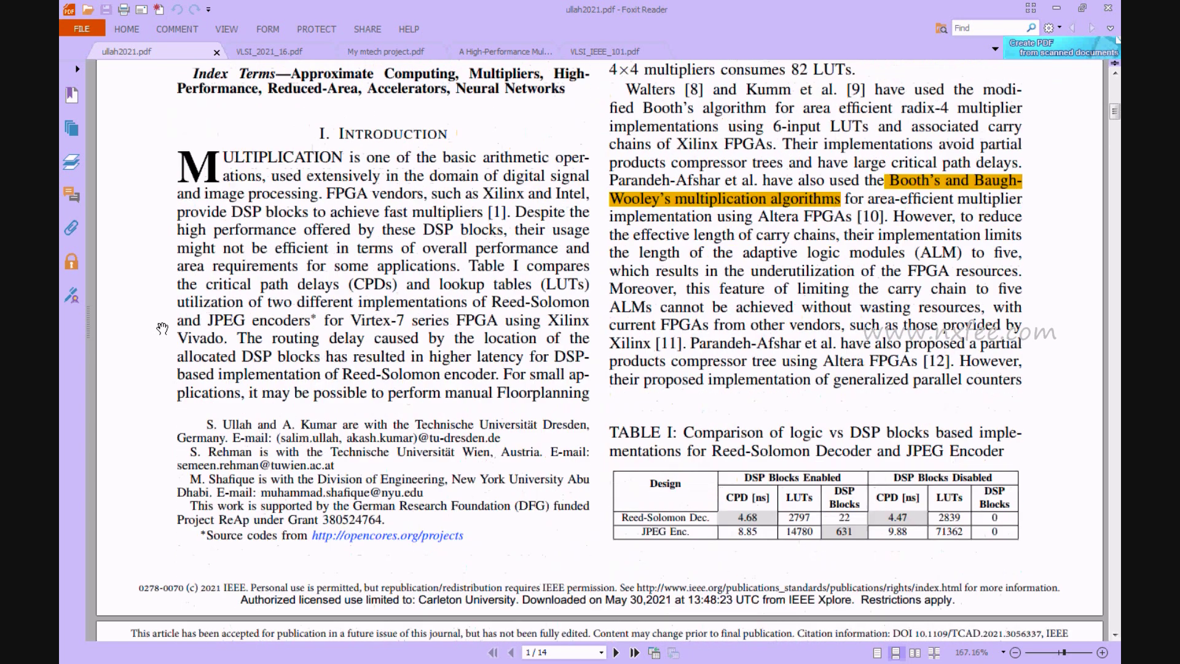
pyautogui.scroll(-10, 163, 329)
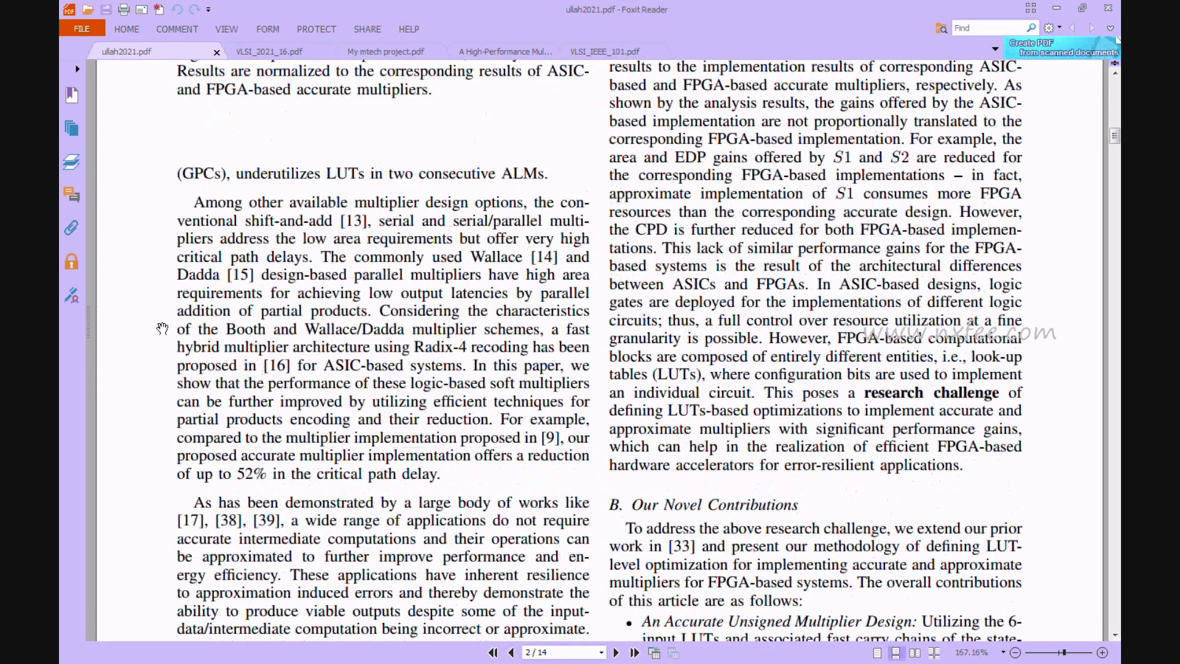
pyautogui.scroll(-10, 162, 329)
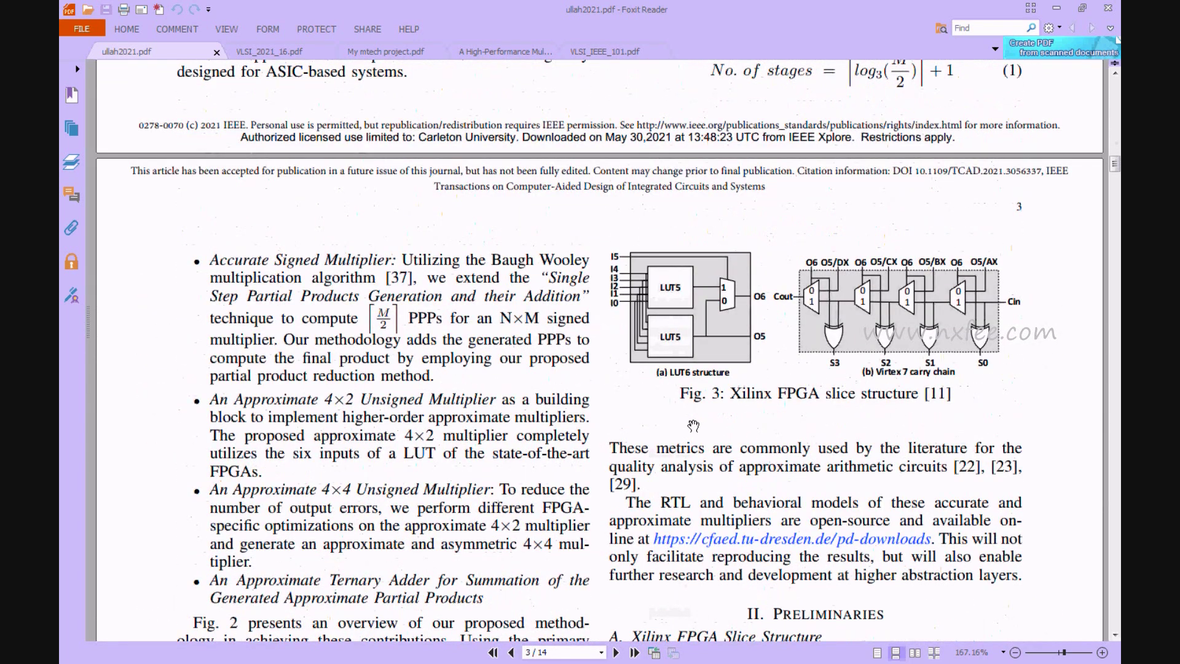
pyautogui.scroll(-1, 712, 410)
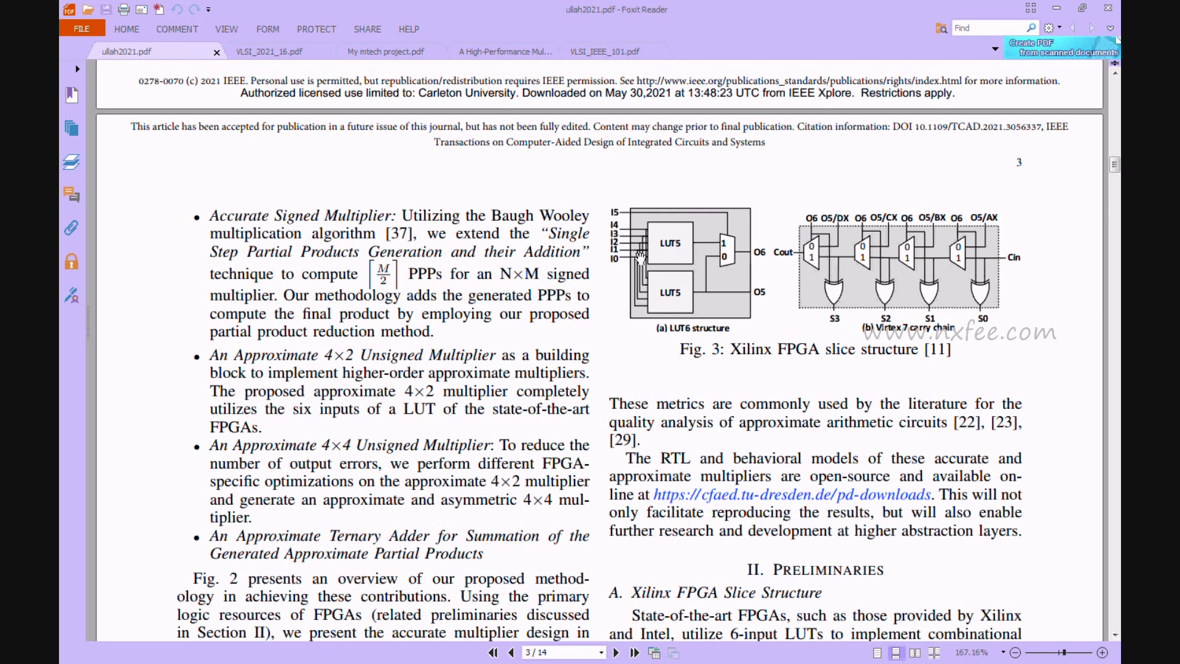
# Scroll page 3 to Fig. 2 and the Baugh-Wooley multiplication section.
pyautogui.scroll(-10, 669, 252)
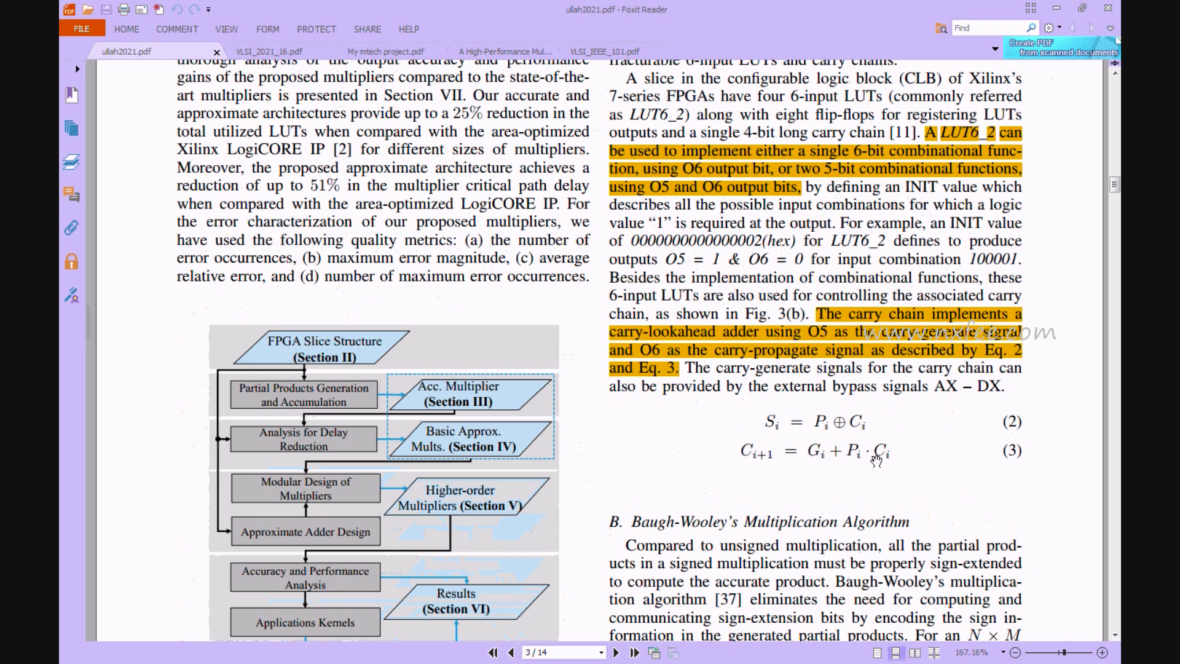
pyautogui.scroll(6, 832, 423)
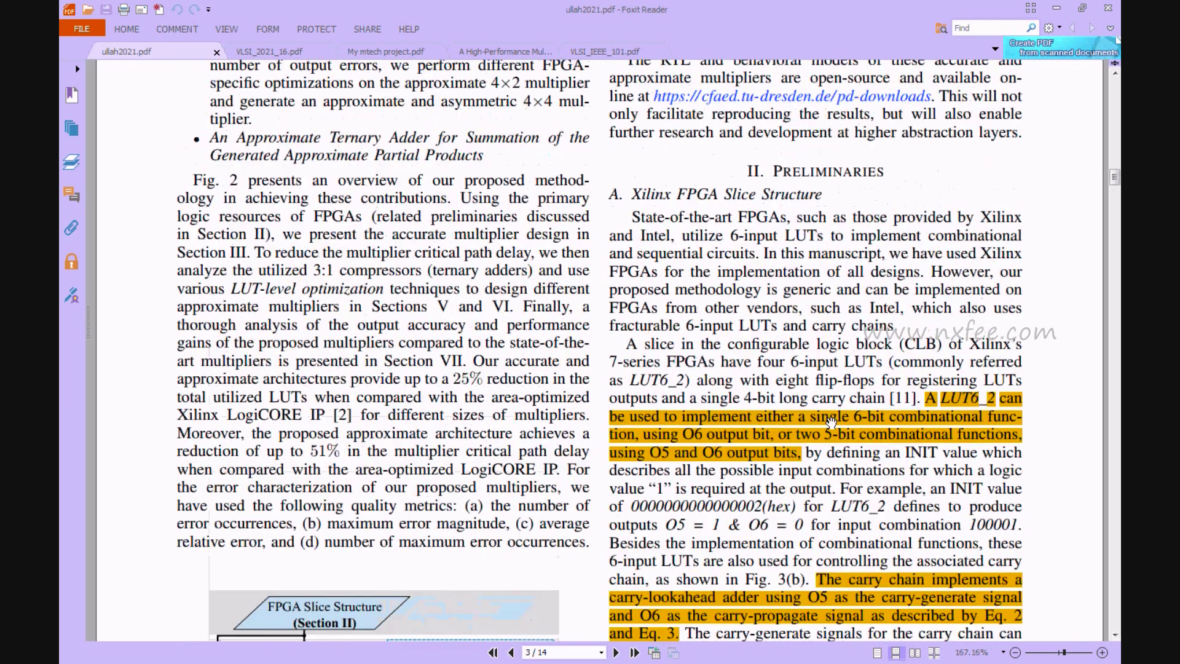
pyautogui.scroll(3, 831, 423)
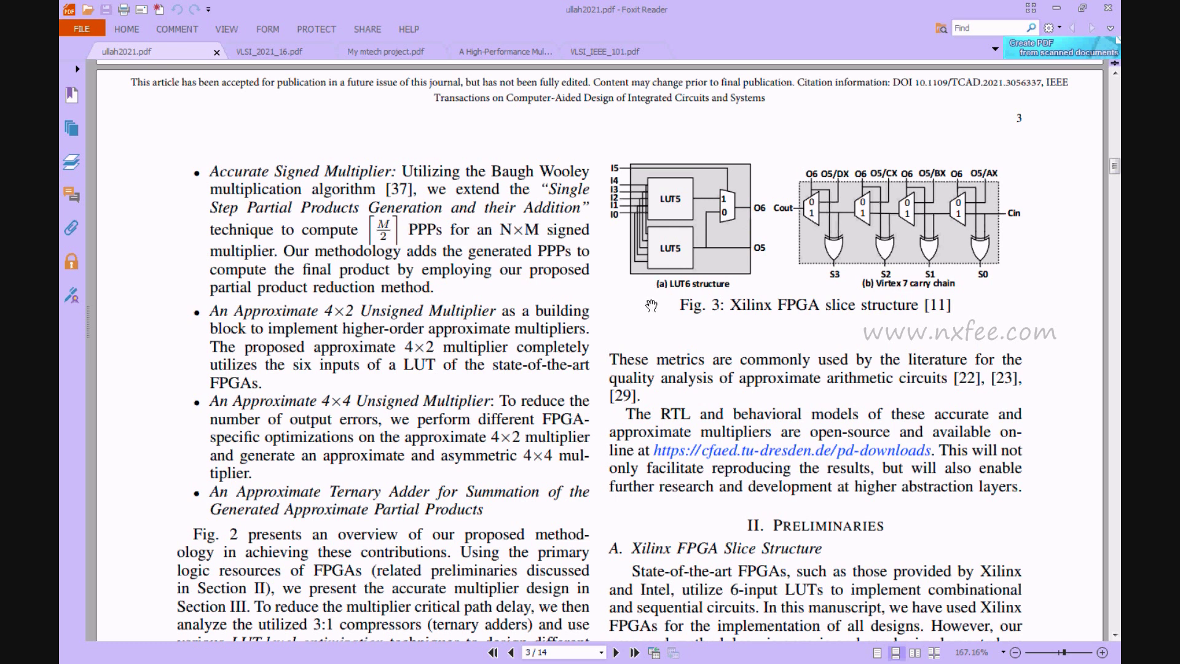
pyautogui.scroll(-10, 652, 305)
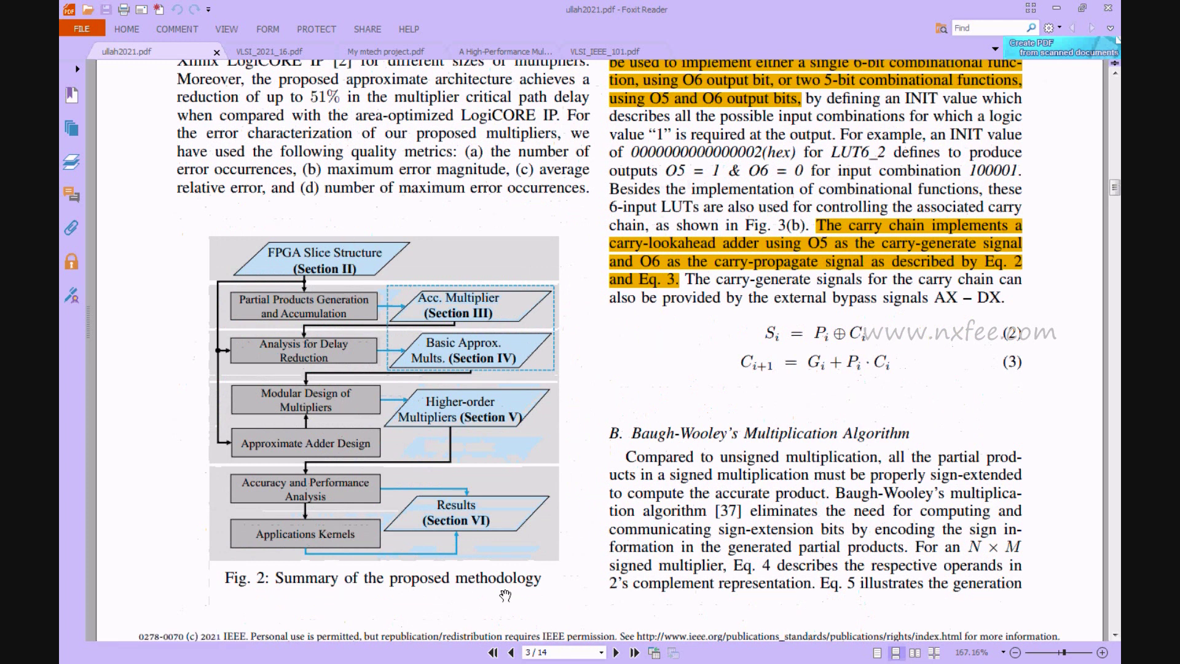
# Scroll past page 4's Figs. 4 and 5 to the top of page 5.
pyautogui.scroll(-5, 505, 549)
pyautogui.scroll(2, 505, 549)
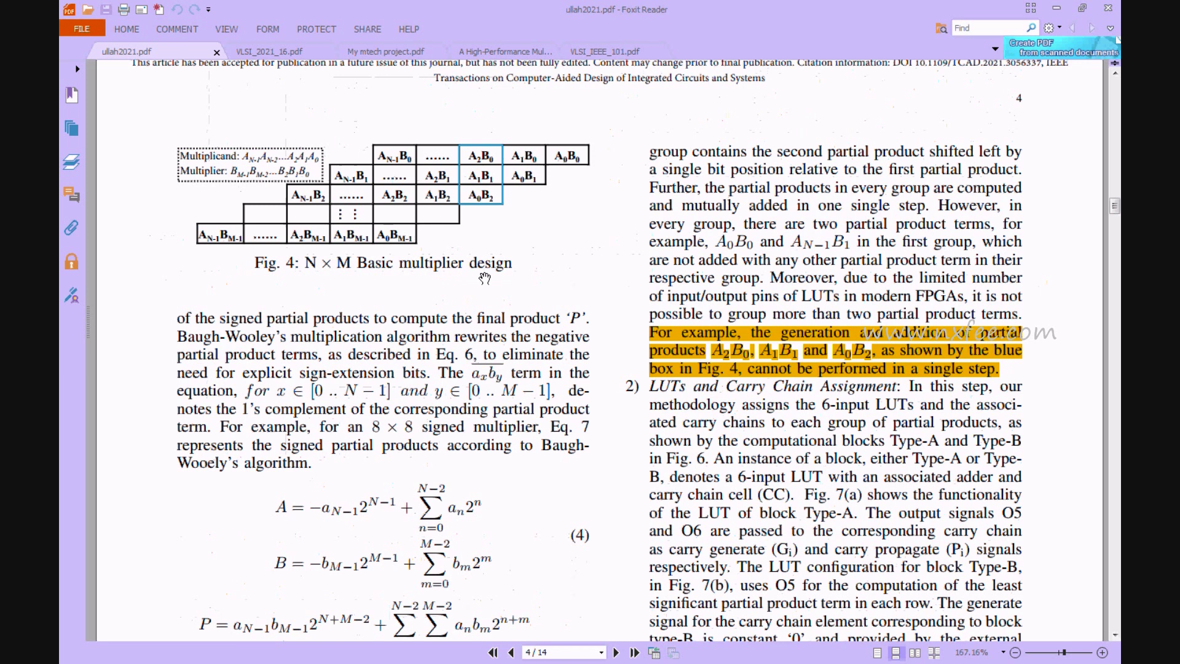
pyautogui.scroll(-10, 485, 278)
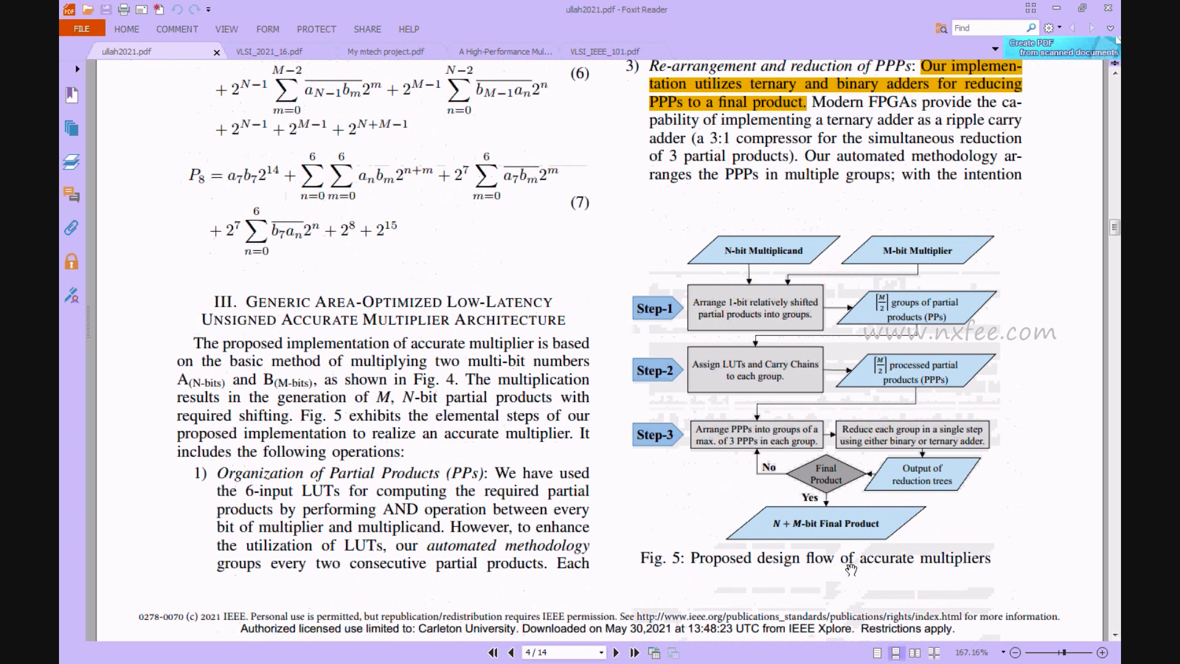
pyautogui.scroll(-3, 967, 571)
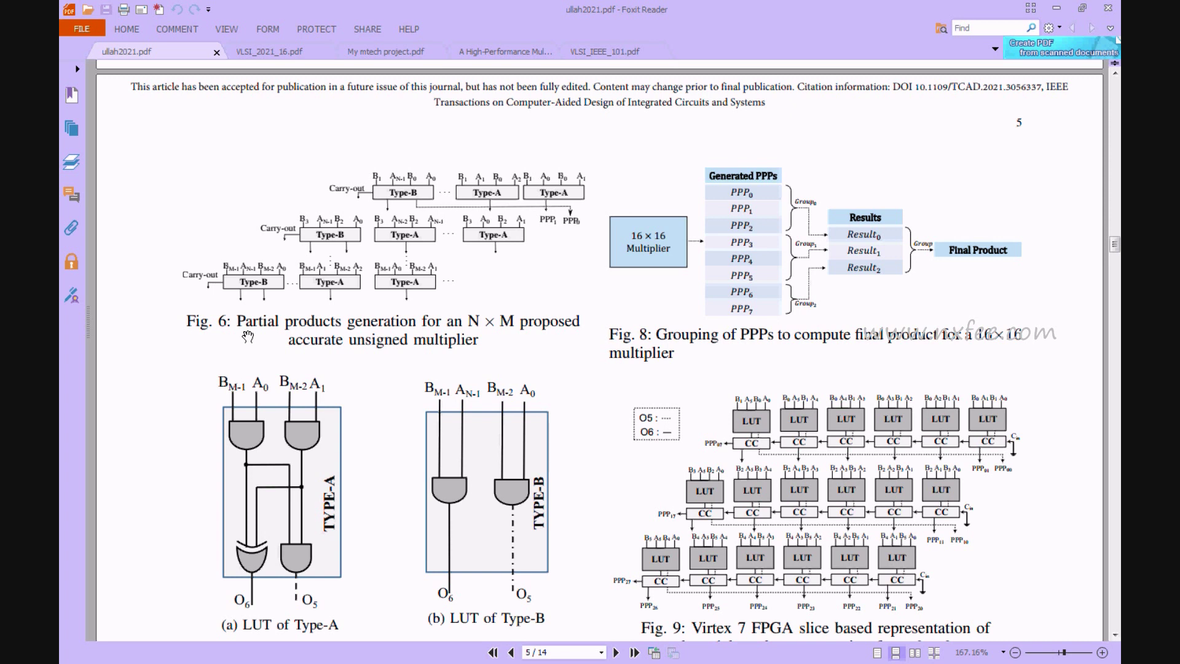
# Scroll page 5 past Figs. 7 and 9 until Table II is visible.
pyautogui.scroll(-3, 248, 337)
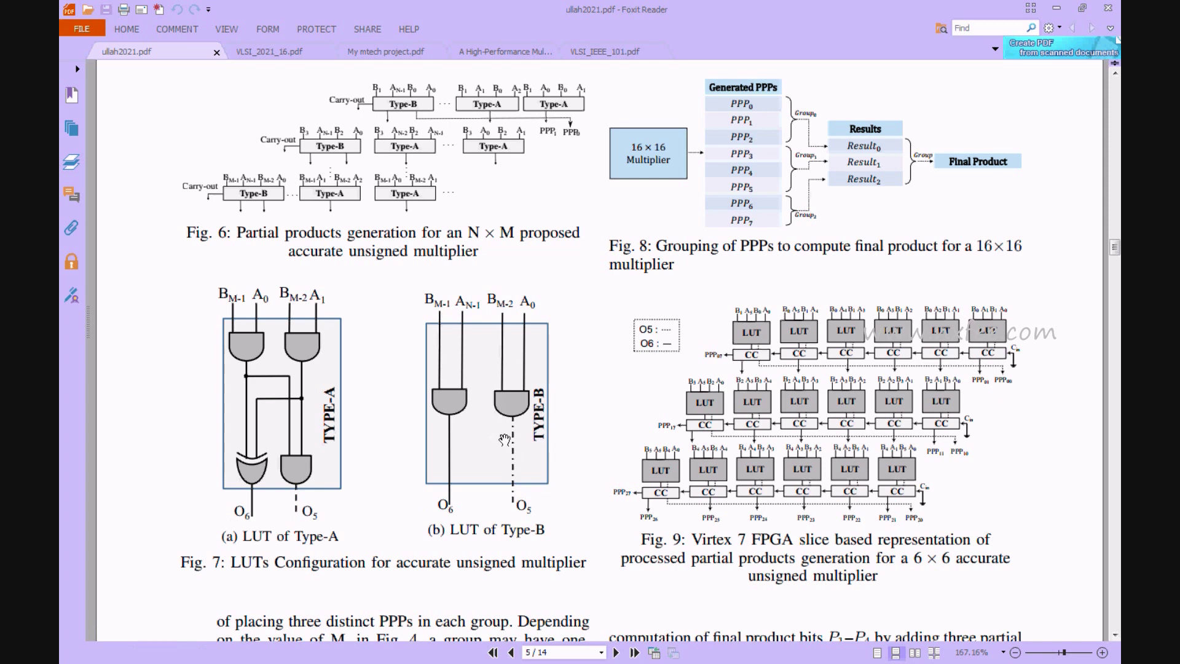
pyautogui.scroll(1, 455, 372)
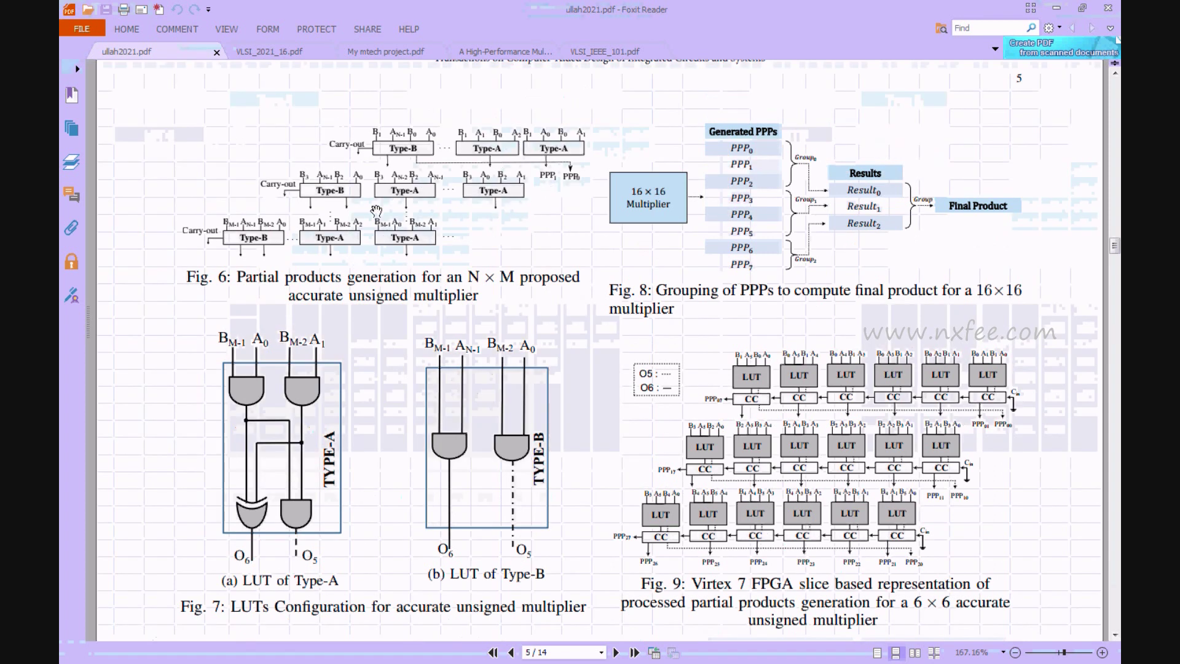
pyautogui.scroll(-5, 290, 349)
# Scroll through page 6 to page 7, showing Figs. 13 and 14.
pyautogui.scroll(-15, 291, 349)
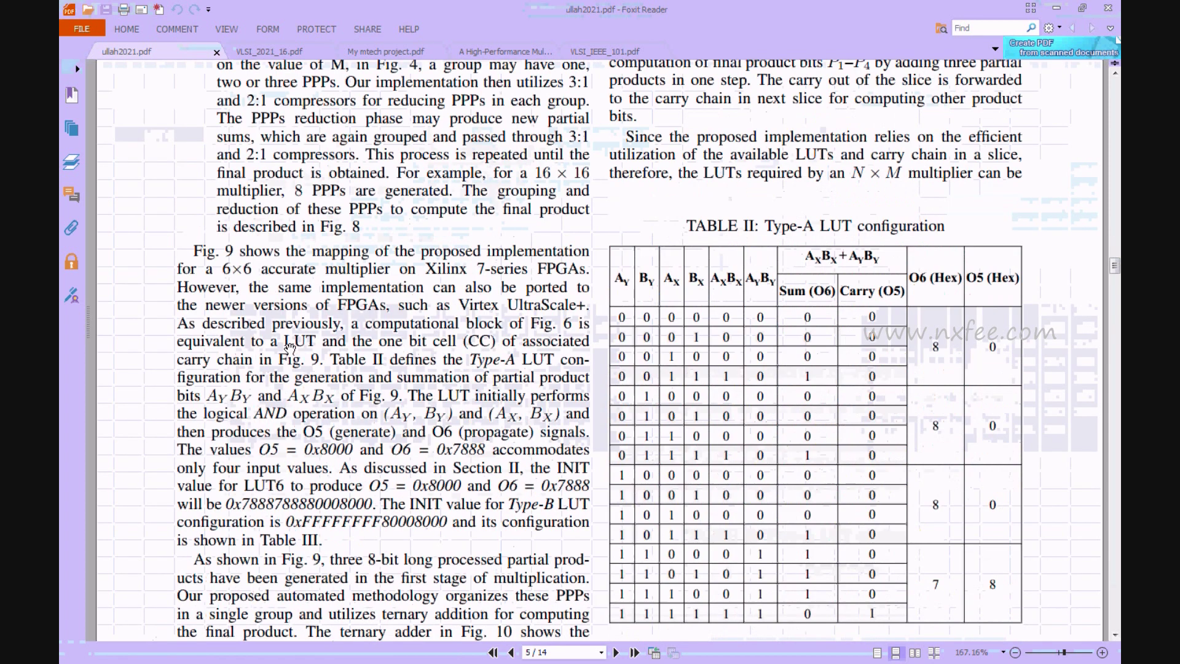
pyautogui.scroll(-10, 290, 349)
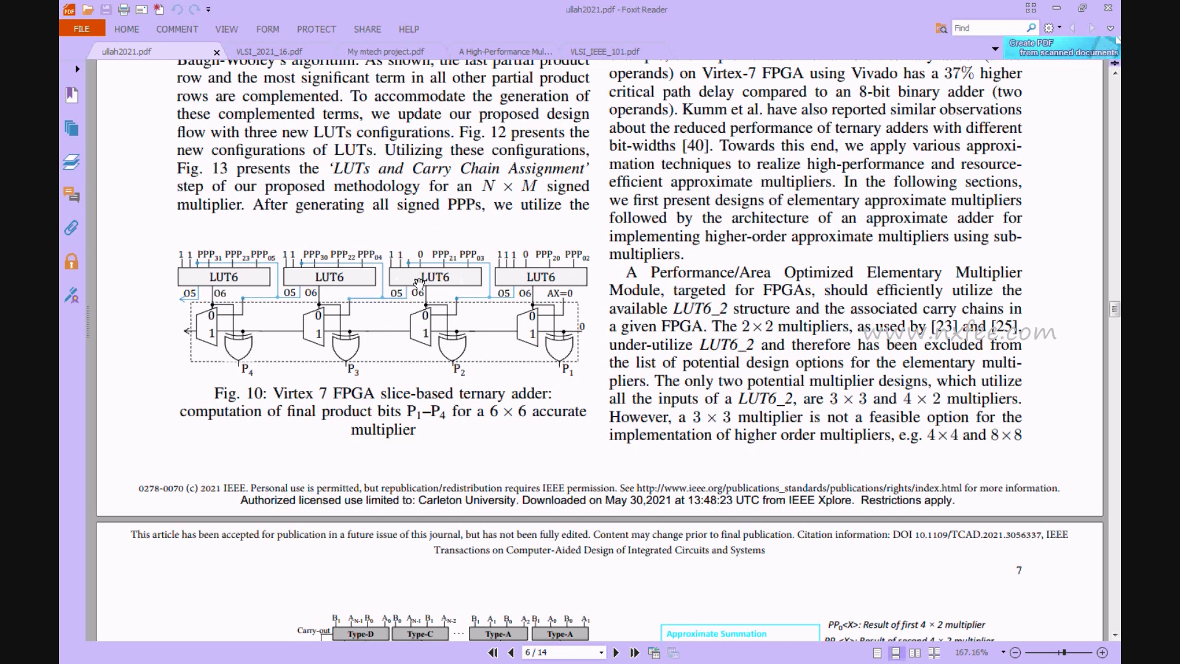
pyautogui.scroll(-3, 277, 356)
pyautogui.scroll(-1, 280, 356)
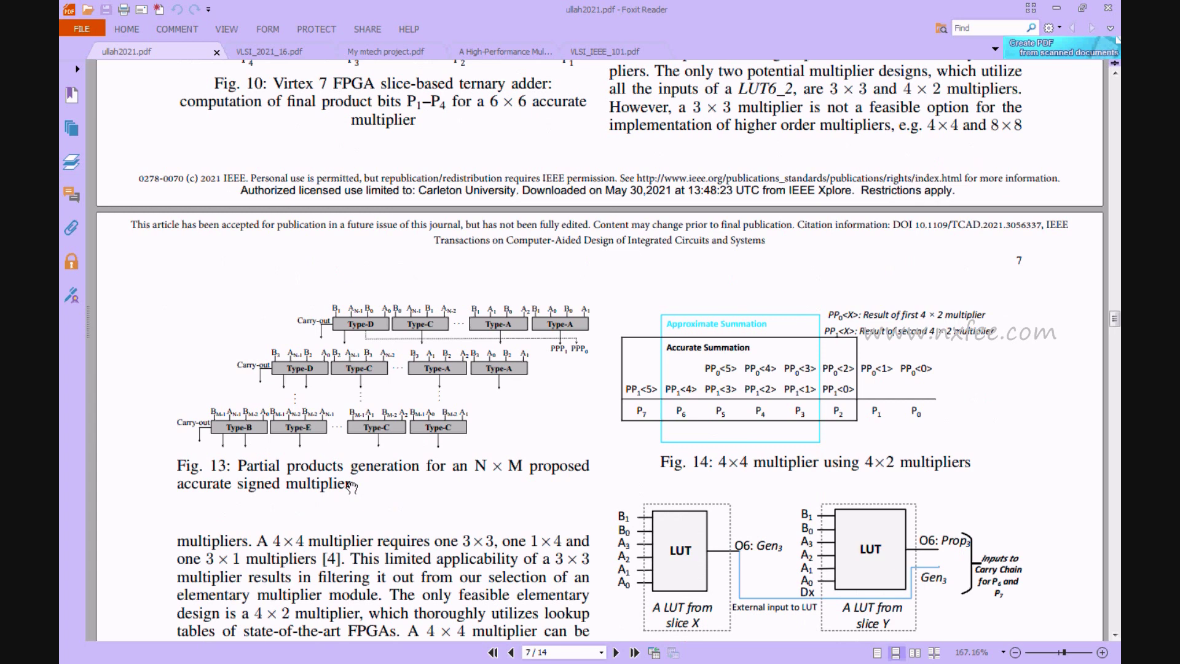
# Scroll back to Table III and Fig. 12 on page 6, then down to page 7.
pyautogui.scroll(15, 265, 490)
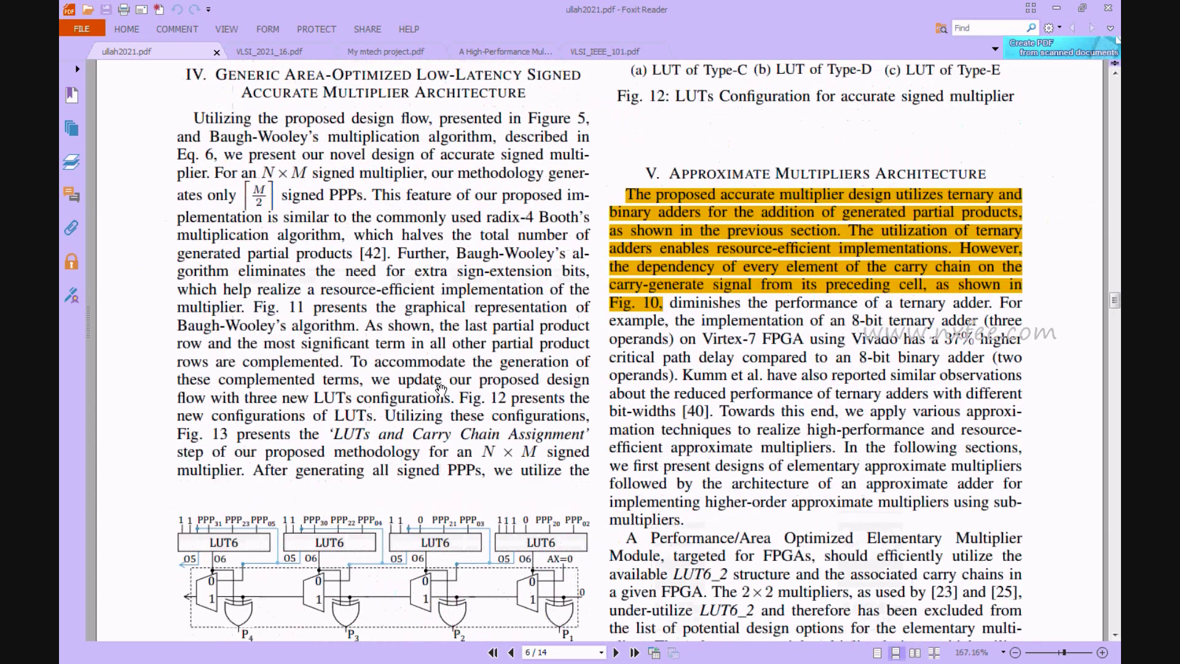
pyautogui.scroll(10, 441, 390)
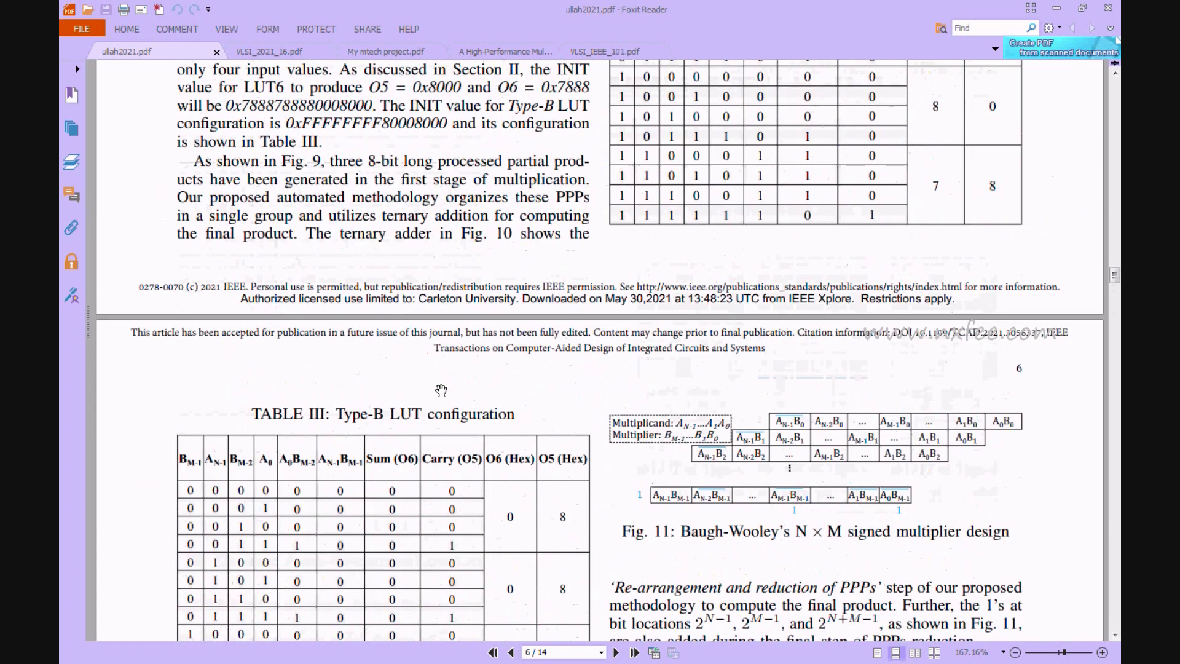
pyautogui.scroll(-10, 443, 386)
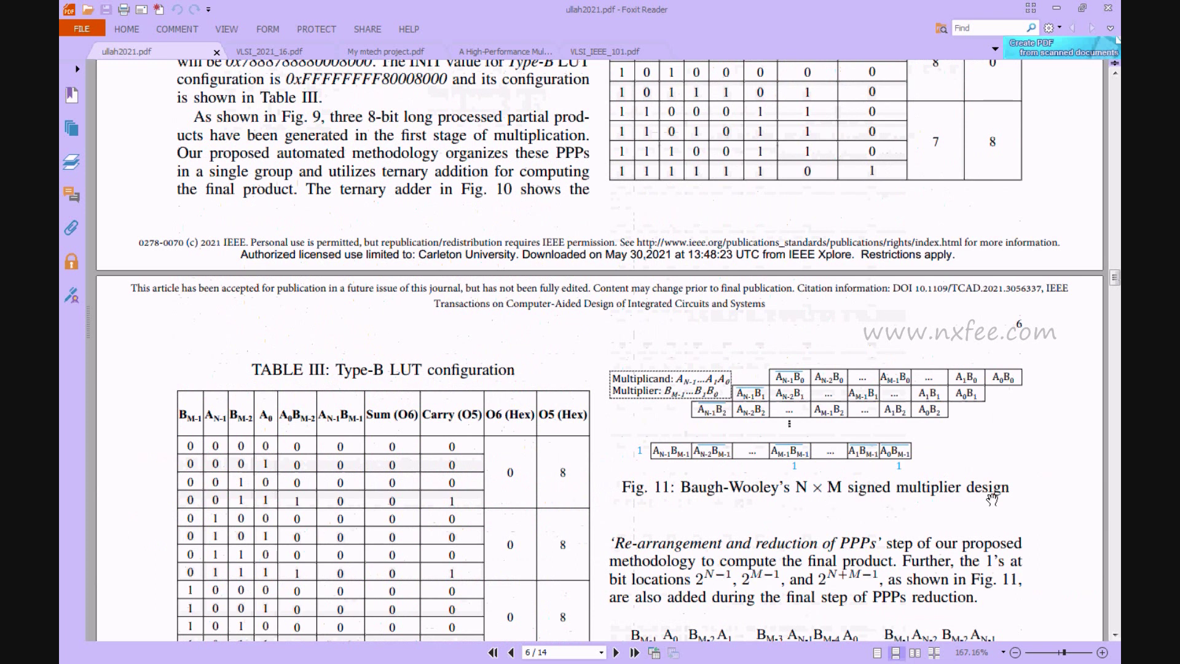
pyautogui.scroll(-5, 761, 444)
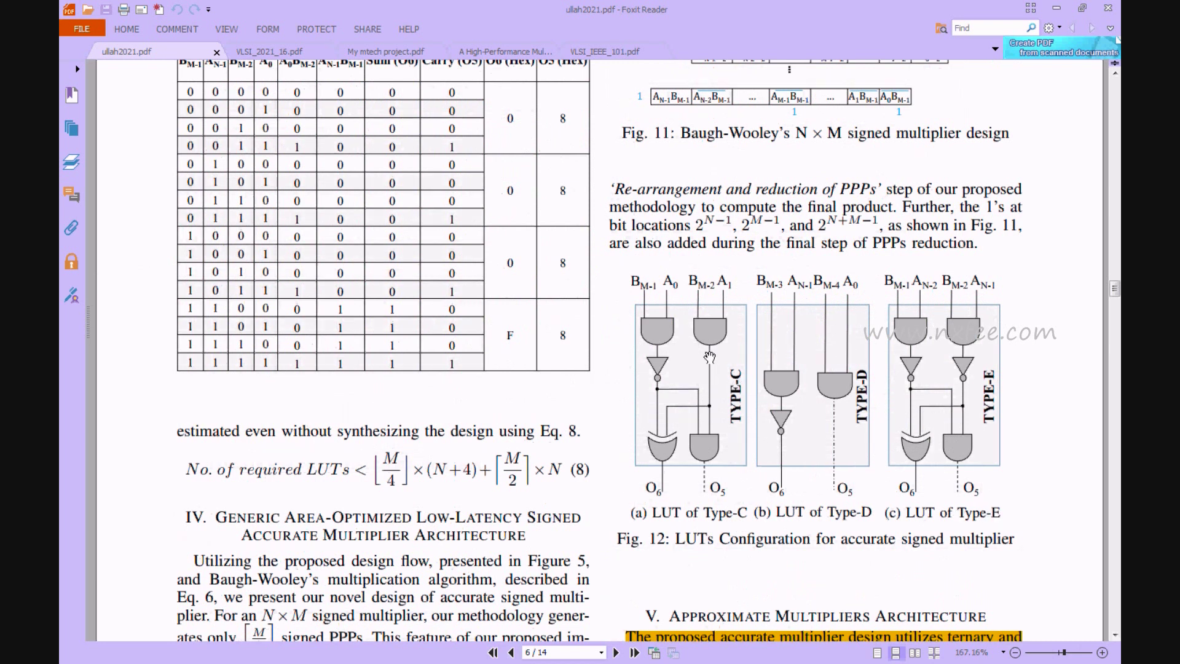
pyautogui.scroll(-5, 952, 384)
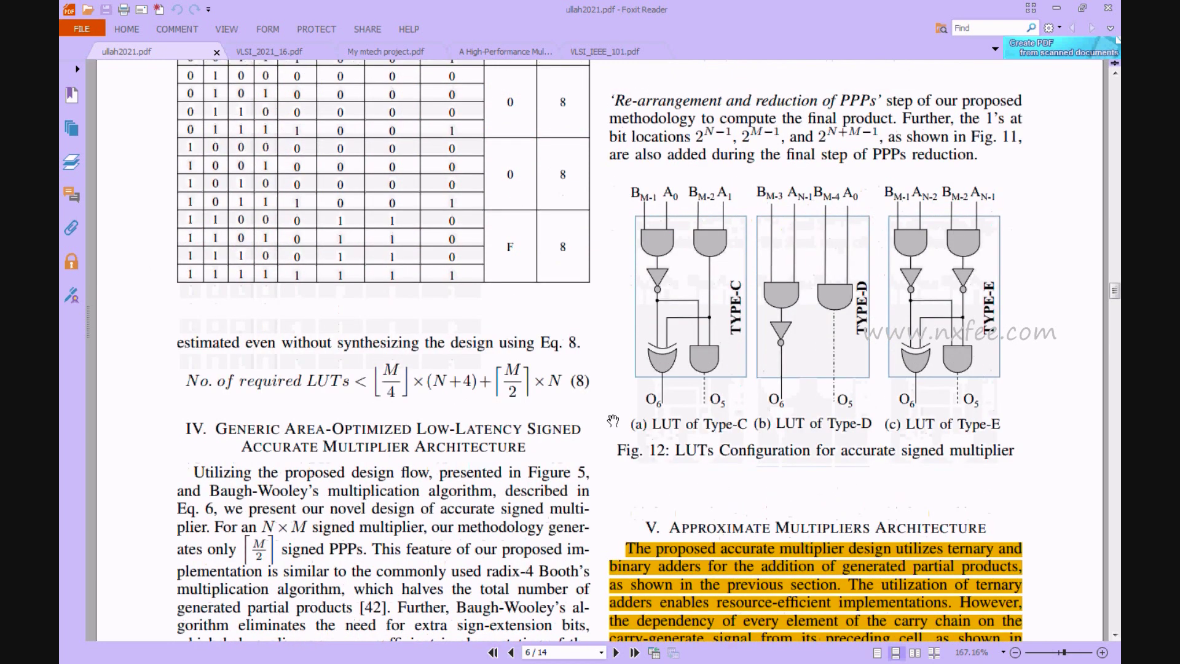
pyautogui.scroll(-10, 603, 416)
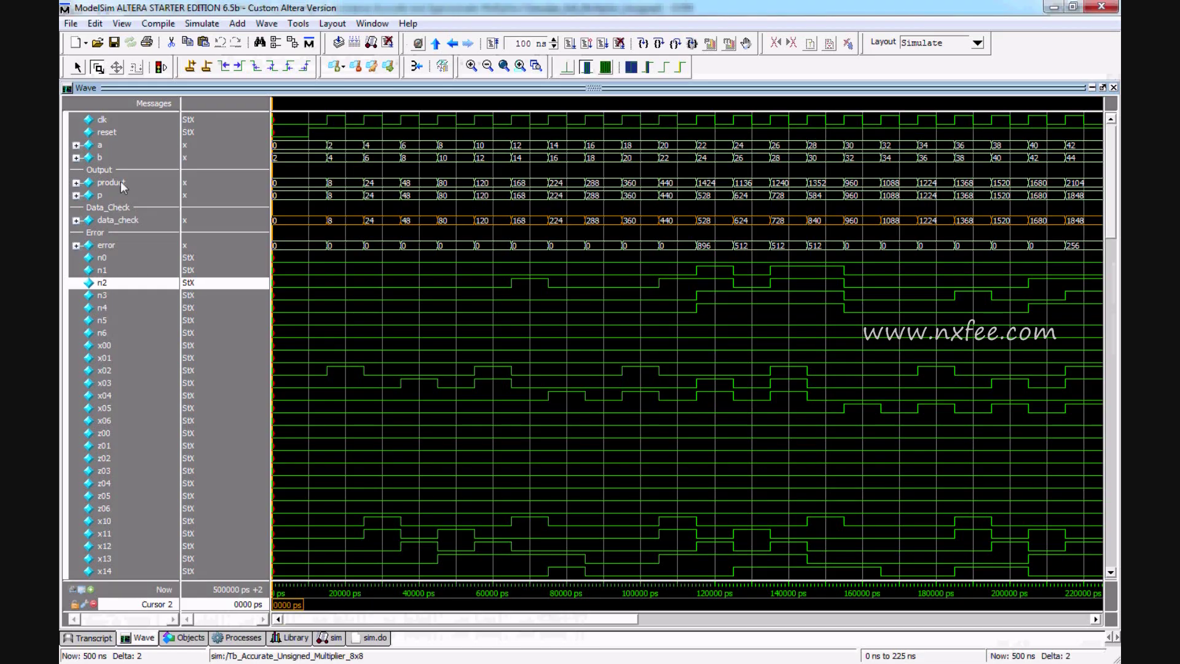
# Select the a, b, product, data_check and error signal rows in the Wave window.
pyautogui.click(116, 150)
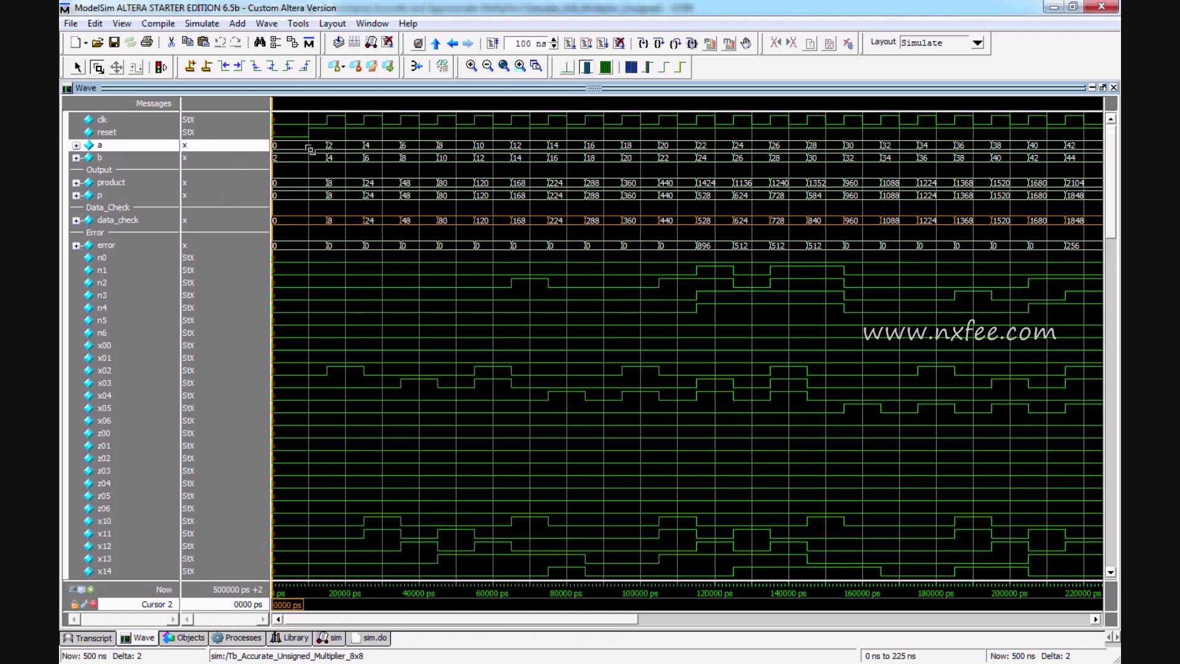
pyautogui.click(147, 159)
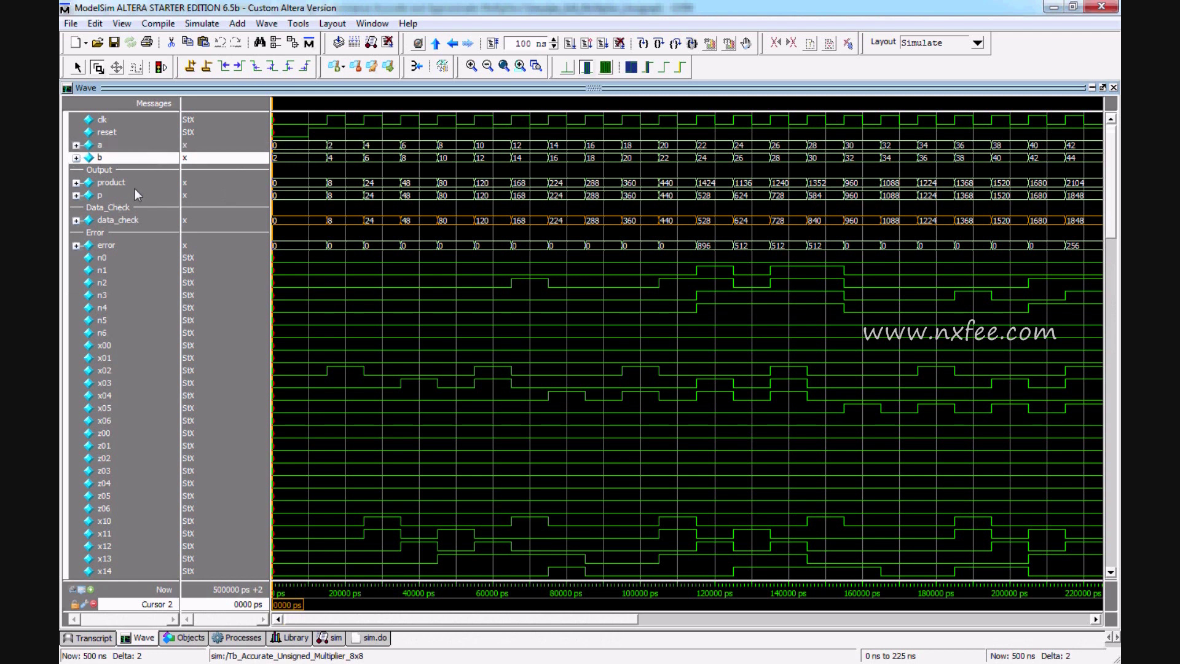
pyautogui.click(134, 185)
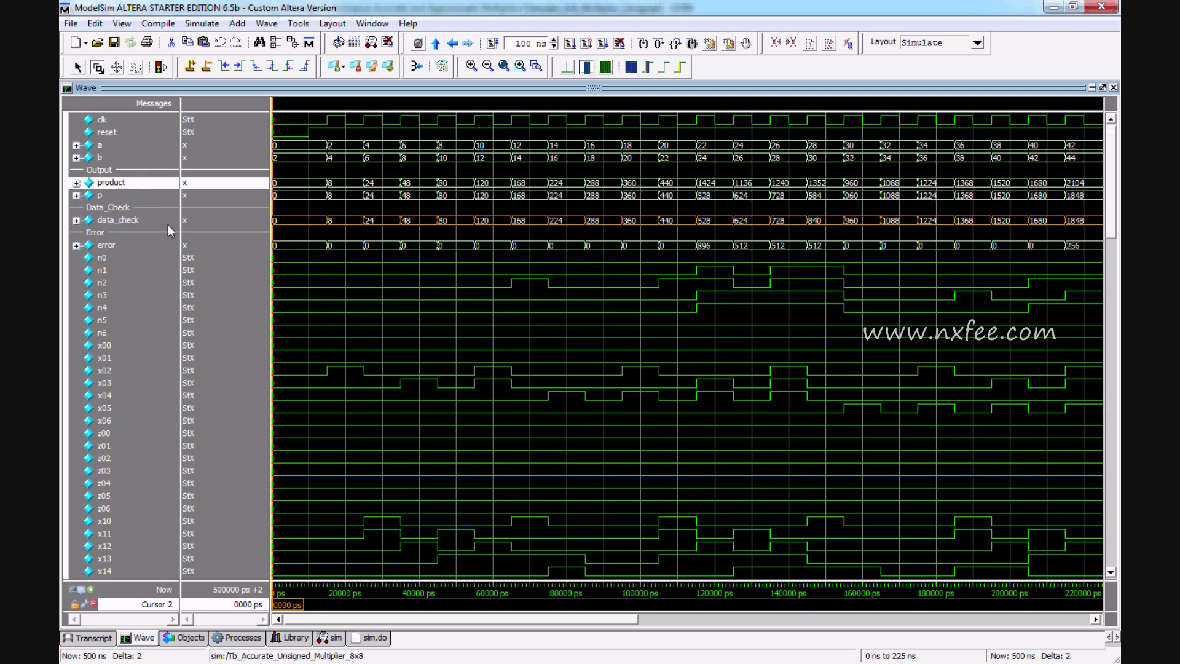
pyautogui.click(142, 221)
pyautogui.click(141, 245)
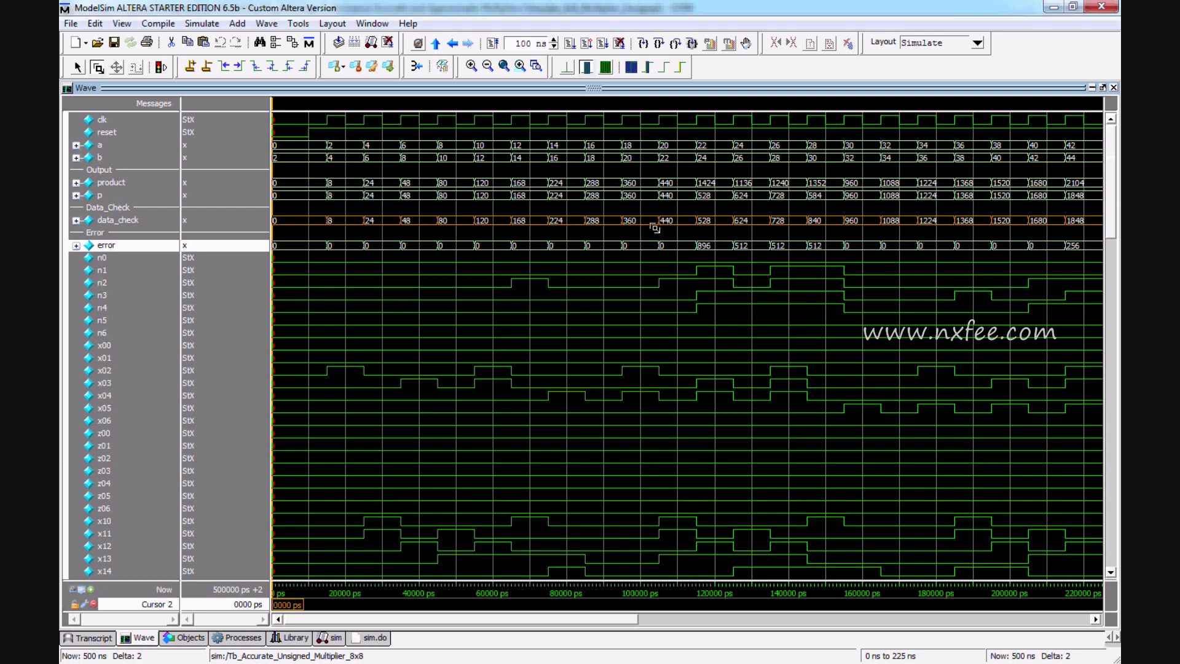
# Drag the cursor to 152000 ps to read p 584 versus expected 840, then zoom full.
pyautogui.click(704, 608)
pyautogui.moveTo(703, 609); pyautogui.dragTo(832, 591)
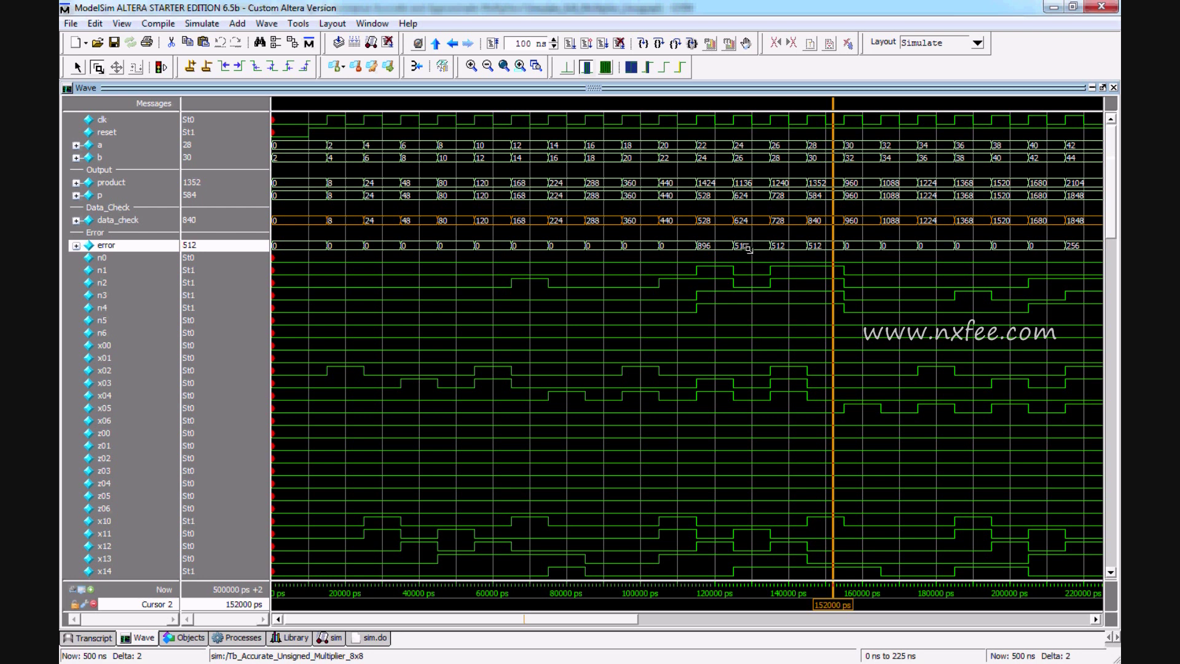
pyautogui.moveTo(747, 247)
pyautogui.click(505, 67)
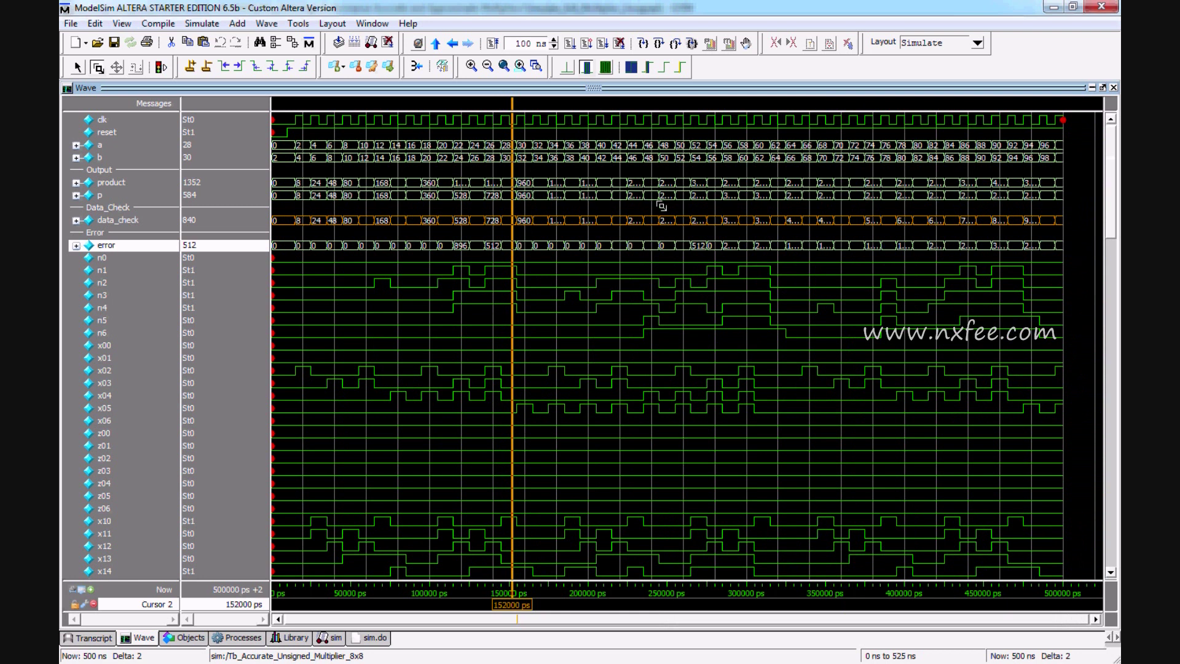
# Zoom the waveforms to 201–358 ns to see larger errors like 26112, then bring up GVIM.
pyautogui.moveTo(589, 188); pyautogui.dragTo(838, 308)
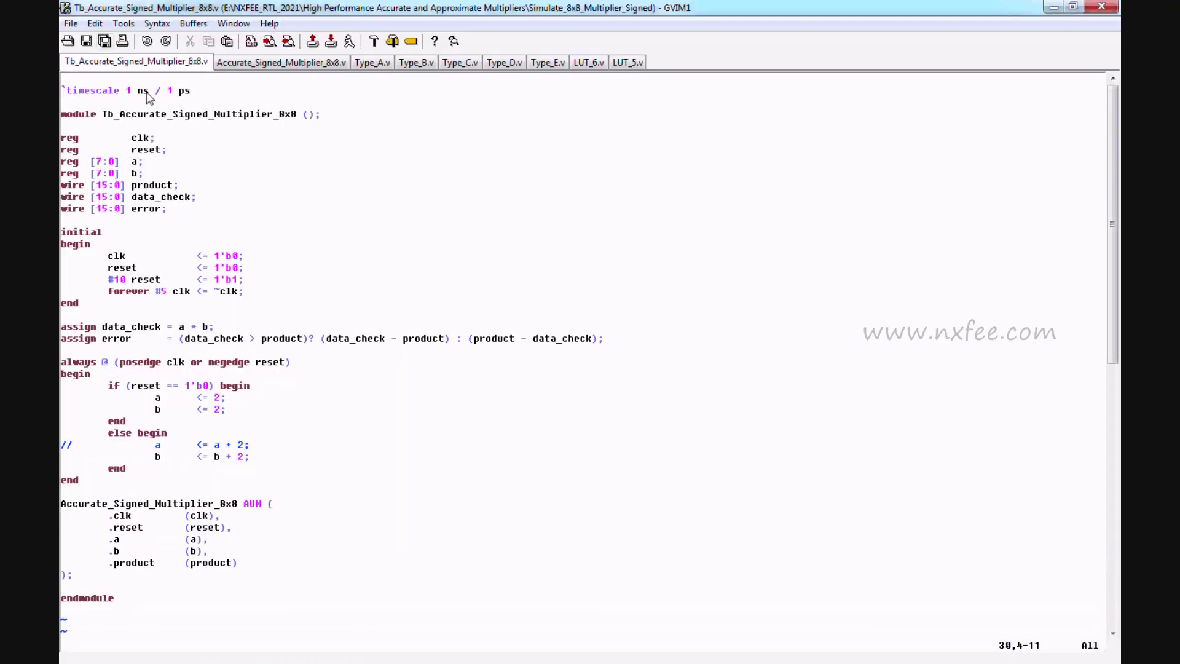
pyautogui.click(229, 190)
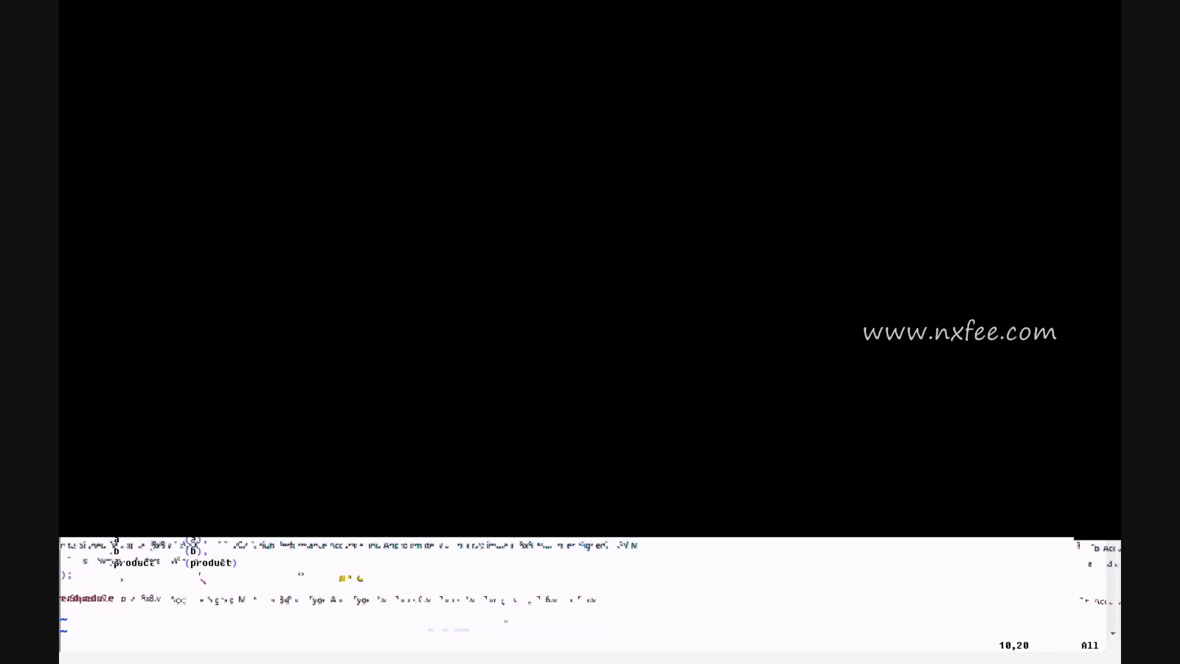
# In the signed multiplier waveforms, expand a and b into their bits and collapse them.
pyautogui.hotkey('alt', 'Tab')
pyautogui.click(116, 159)
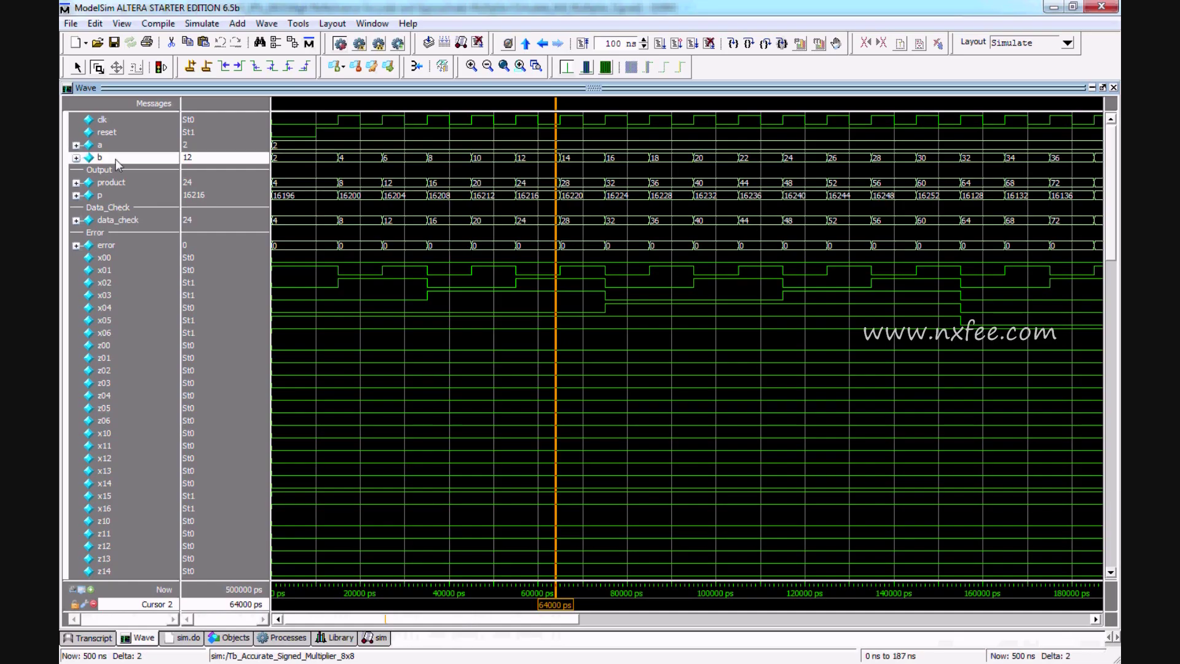
pyautogui.click(75, 146)
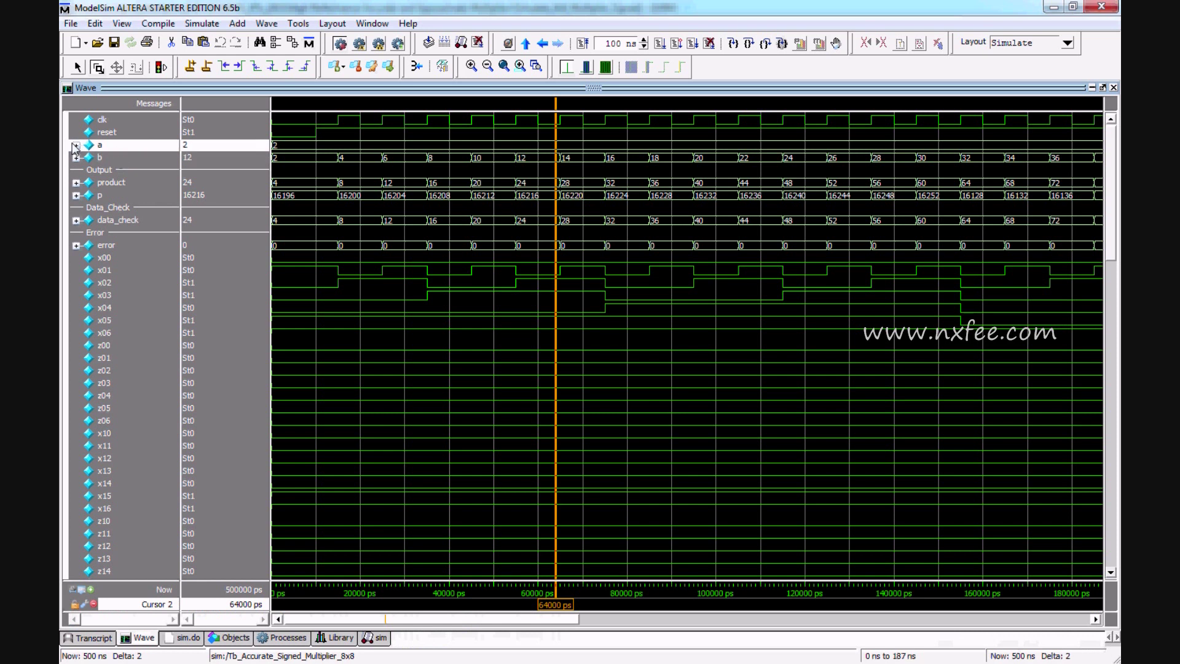
pyautogui.click(76, 146)
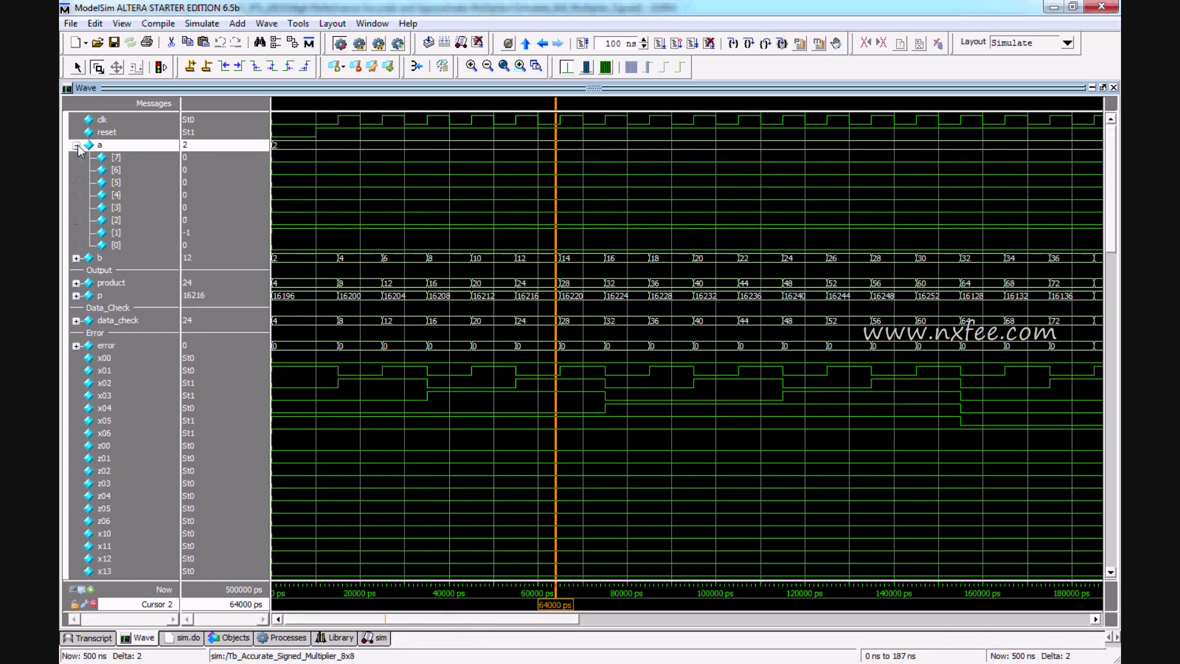
pyautogui.click(76, 146)
pyautogui.click(76, 158)
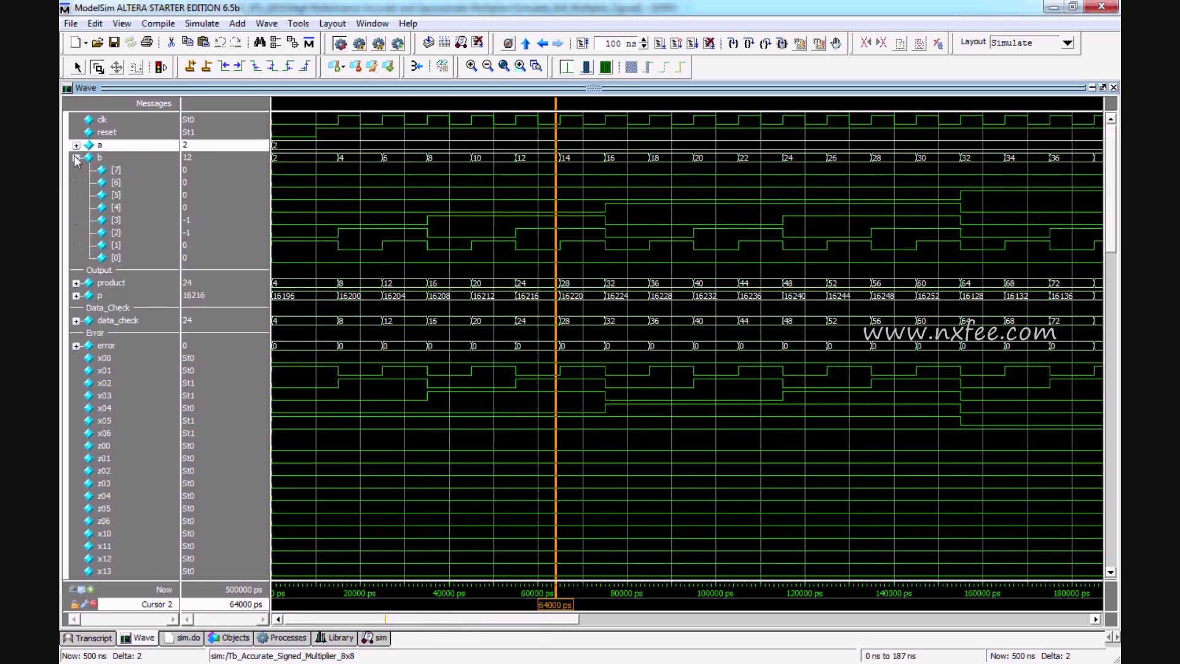
pyautogui.click(76, 158)
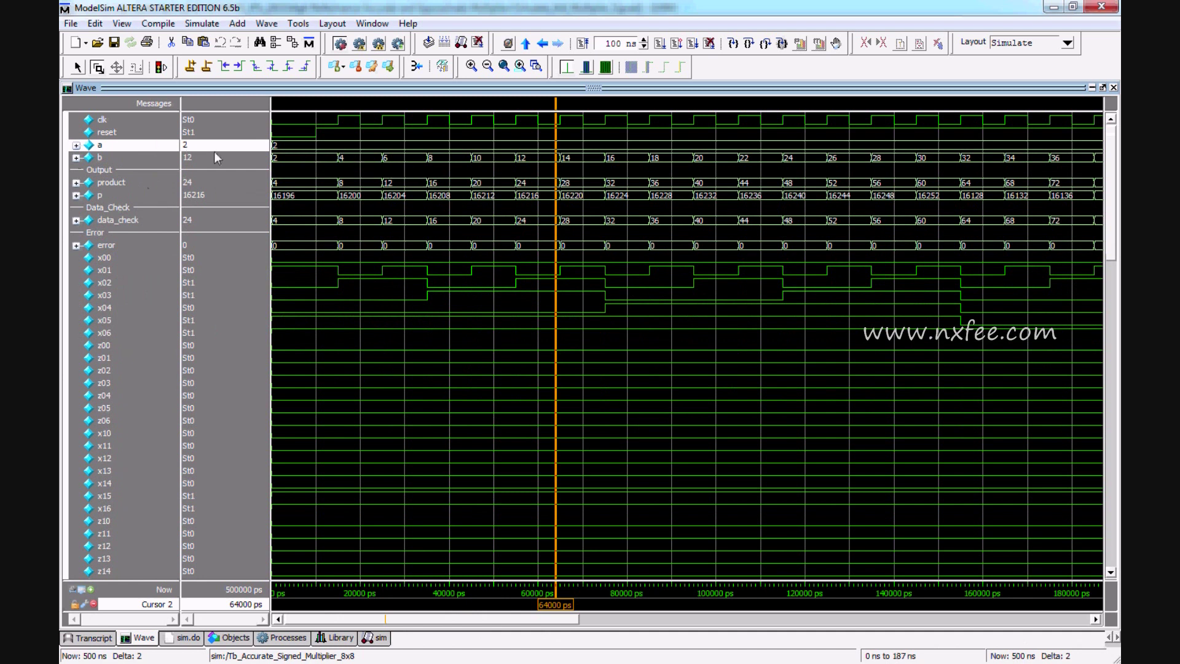
# Select b, data_check and product, then zoom the waveforms to 296–384 ns.
pyautogui.click(123, 158)
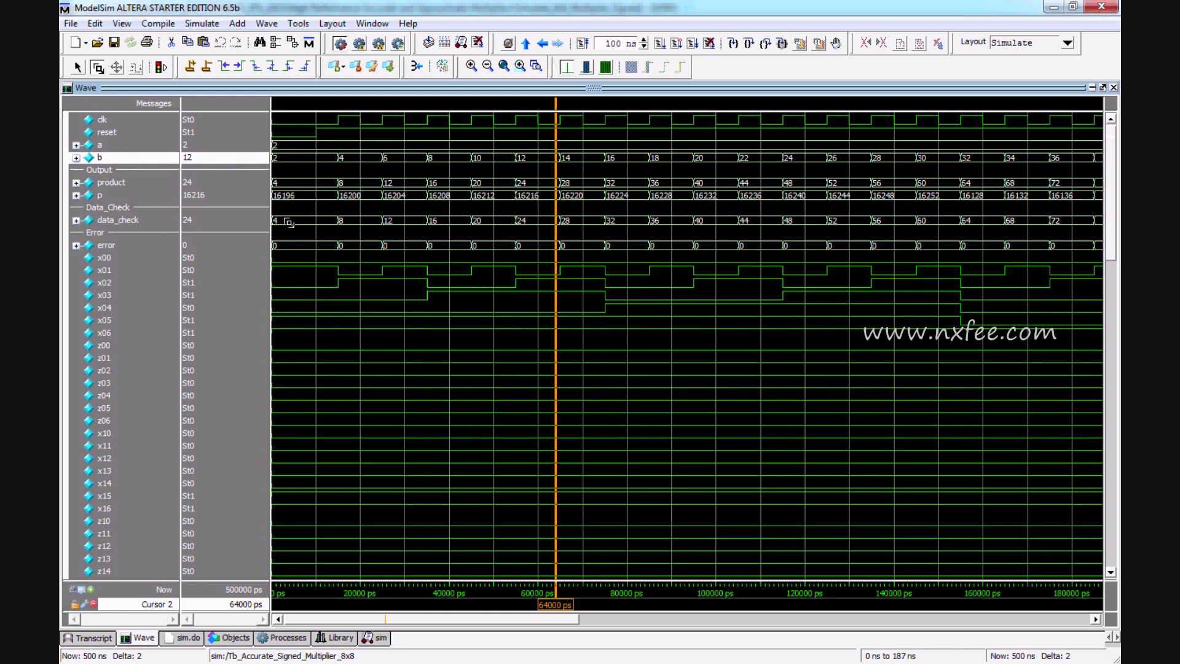
pyautogui.click(142, 220)
pyautogui.click(128, 183)
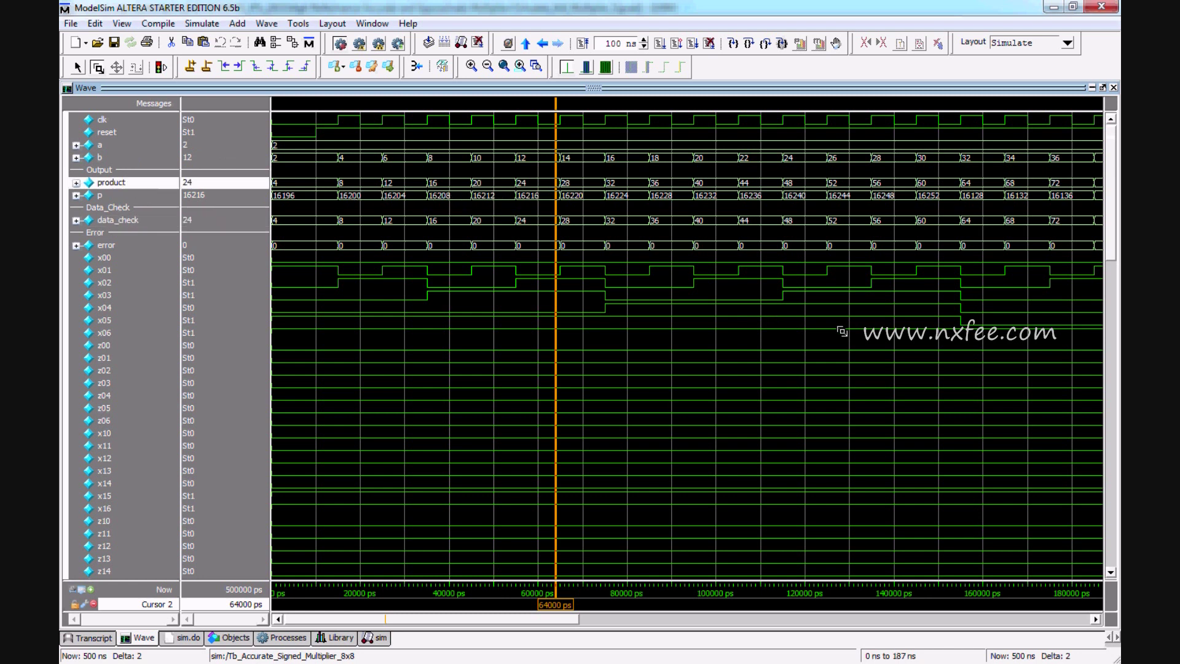
pyautogui.moveTo(842, 332); pyautogui.dragTo(619, 238, button='middle')
pyautogui.moveTo(740, 224); pyautogui.dragTo(986, 239, button='middle')
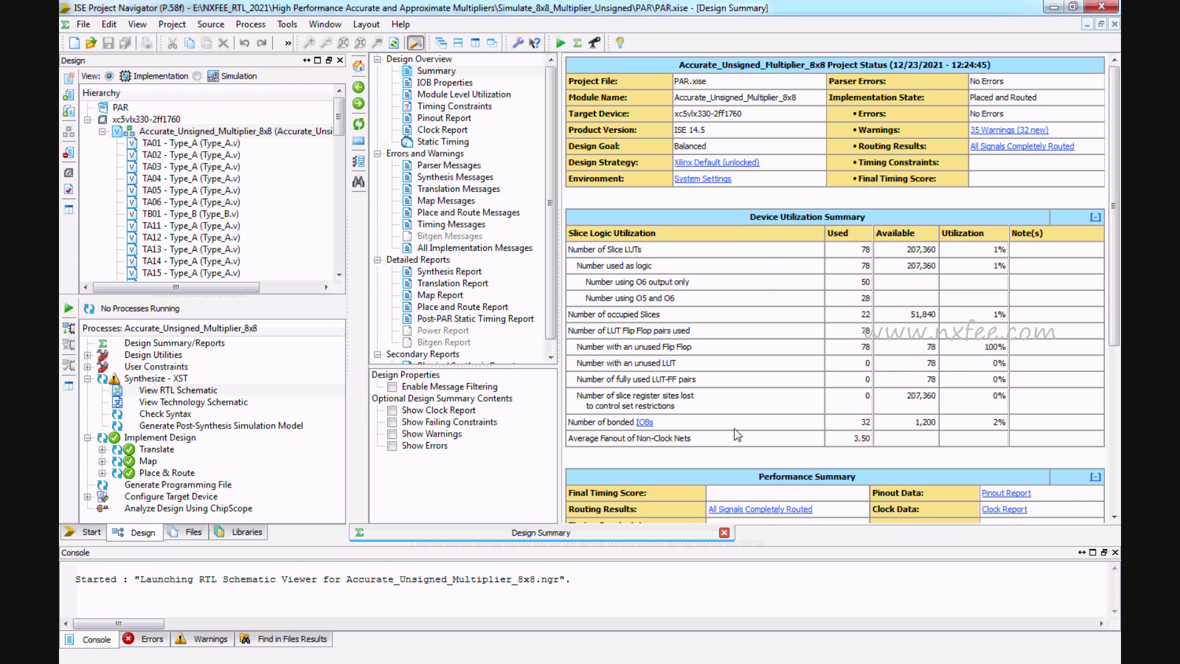
# Search the synthesis report for 'Delay' and select the 14.067ns maximum path delay.
pyautogui.click(449, 271)
pyautogui.hotkey('ctrl', 'f')
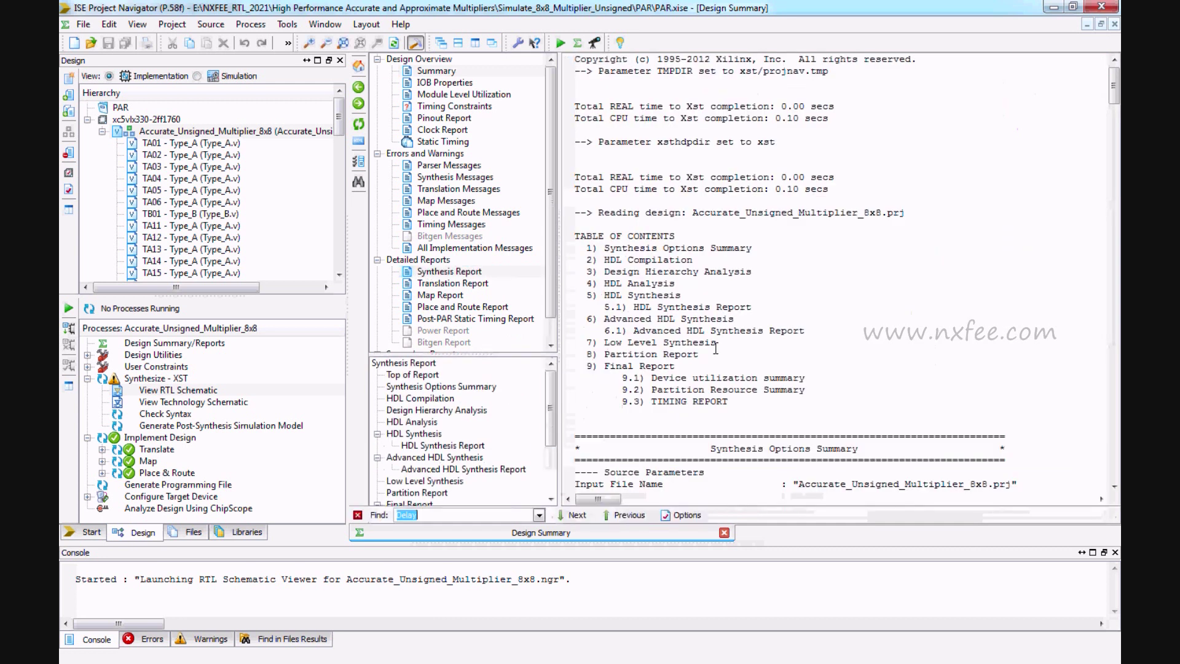
pyautogui.press('Return')
pyautogui.press('Return')
pyautogui.scroll(-2, 762, 404)
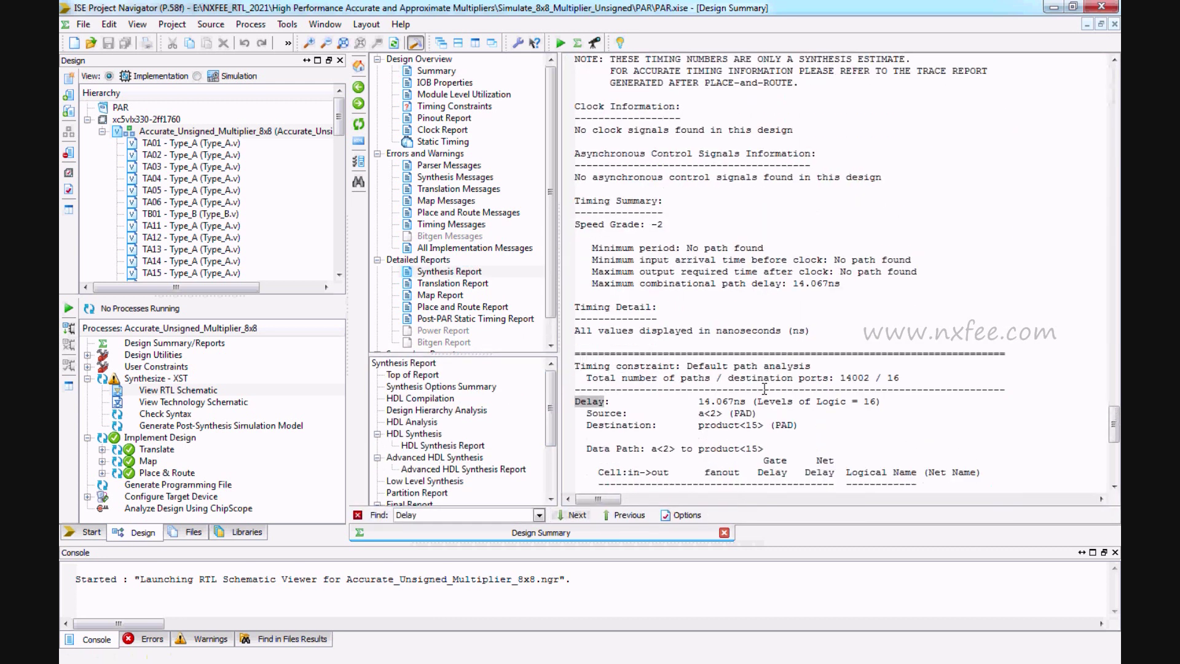
pyautogui.moveTo(676, 399); pyautogui.dragTo(750, 401)
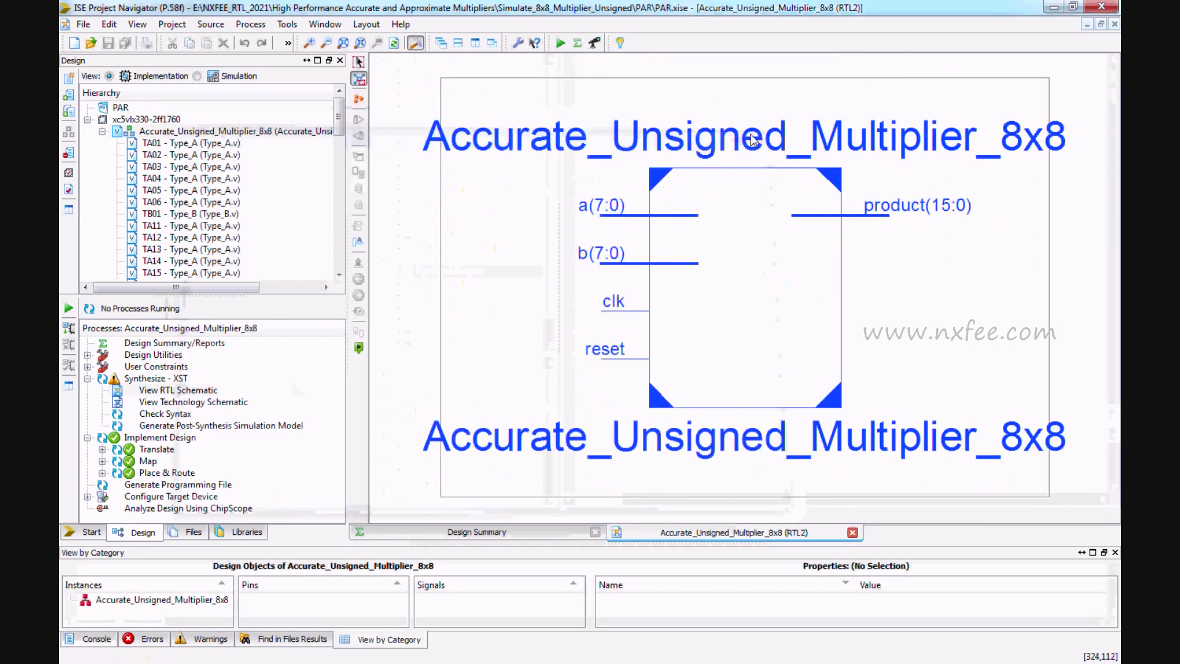
# Open the unsigned internal schematic and inspect blocks TA04, TA12, L2, L3 and L3's Mux_2_1.
pyautogui.doubleClick(735, 252)
pyautogui.moveTo(479, 63); pyautogui.dragTo(1023, 263)
pyautogui.click(474, 99)
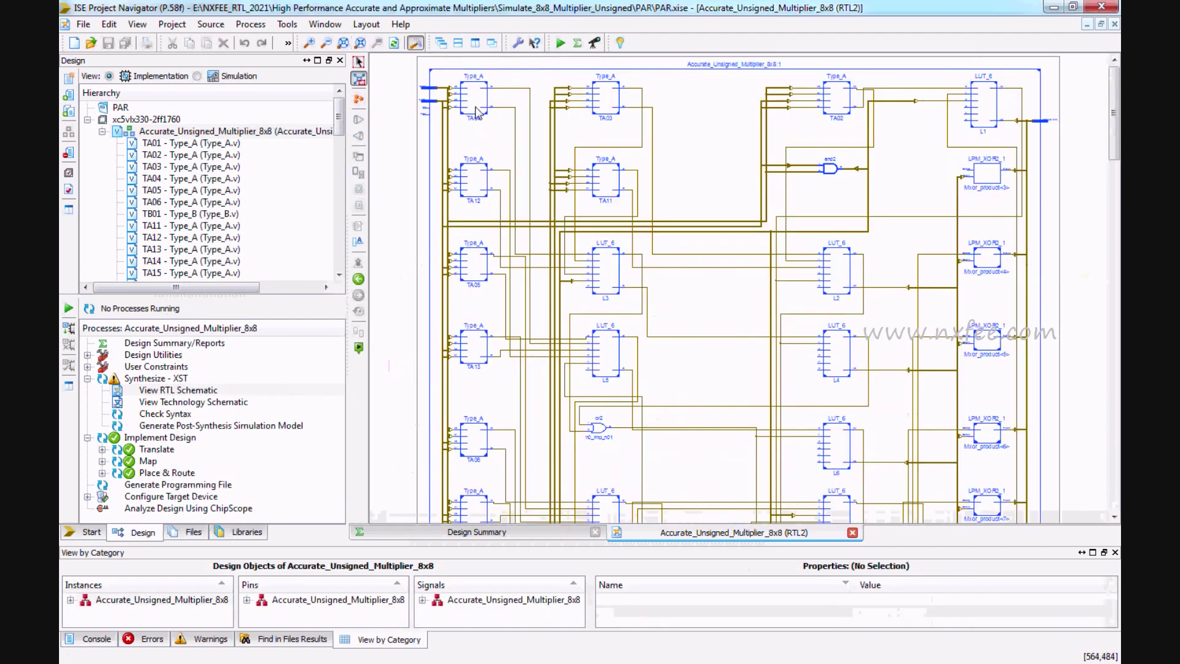
pyautogui.click(478, 179)
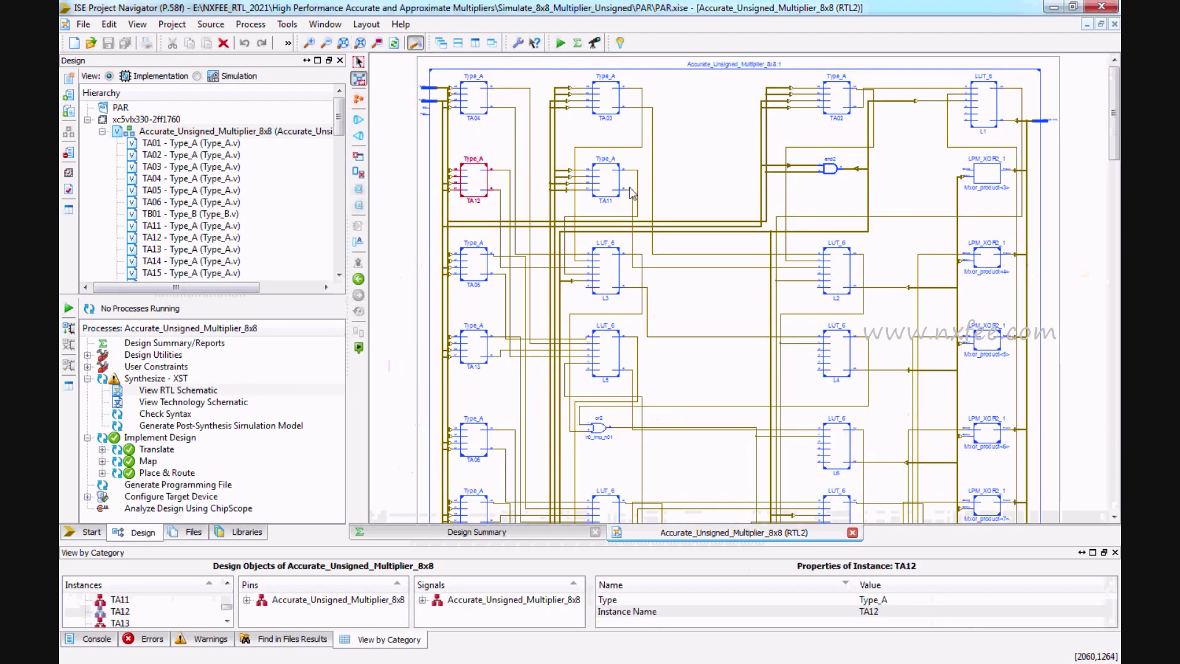
pyautogui.click(844, 277)
pyautogui.click(613, 270)
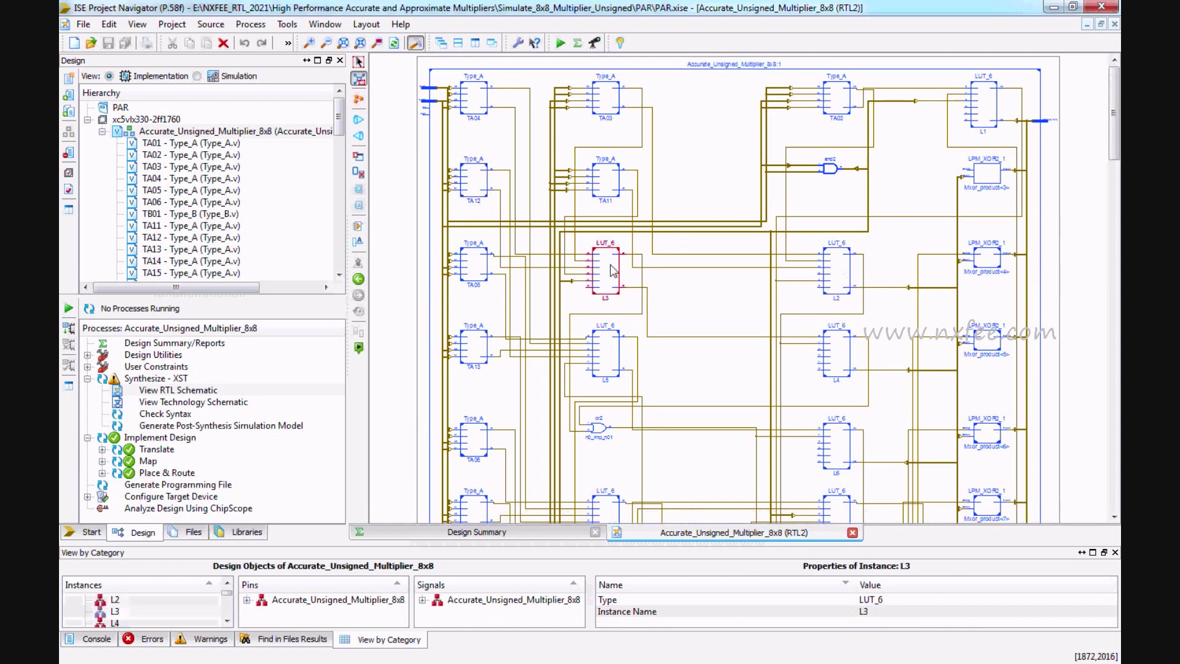
pyautogui.doubleClick(613, 270)
pyautogui.moveTo(536, 230); pyautogui.dragTo(745, 408)
pyautogui.click(671, 371)
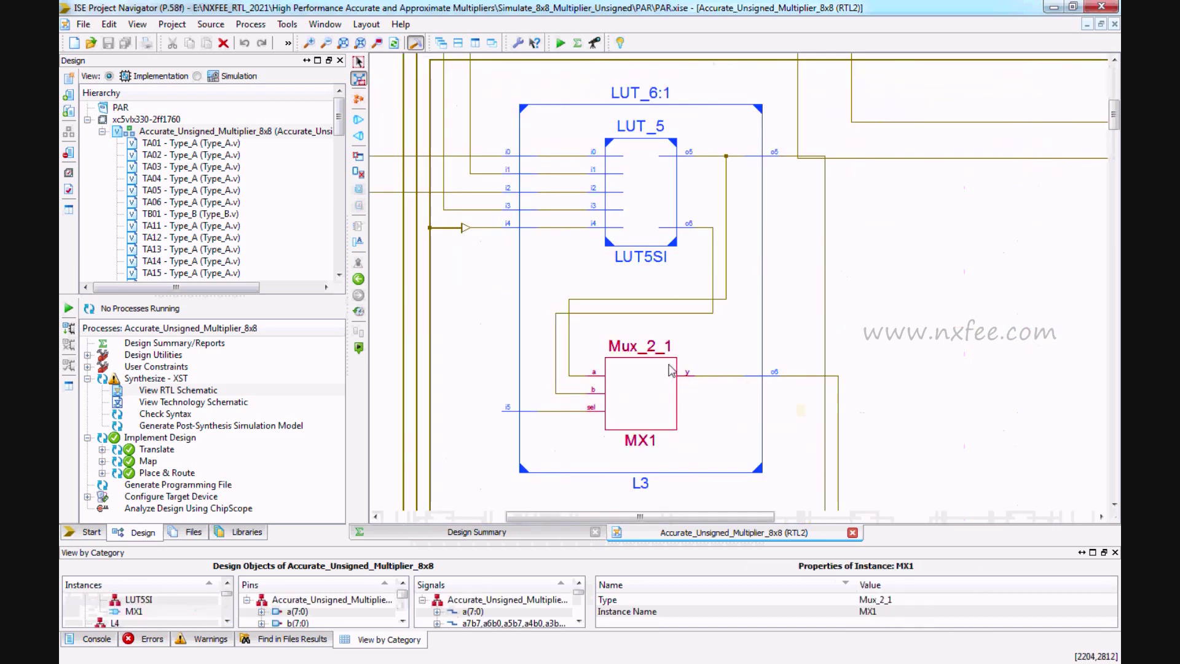
# Return to the full unsigned schematic and zoom across its upper region.
pyautogui.click(531, 131)
pyautogui.press('F6')
pyautogui.moveTo(652, 96); pyautogui.dragTo(898, 188)
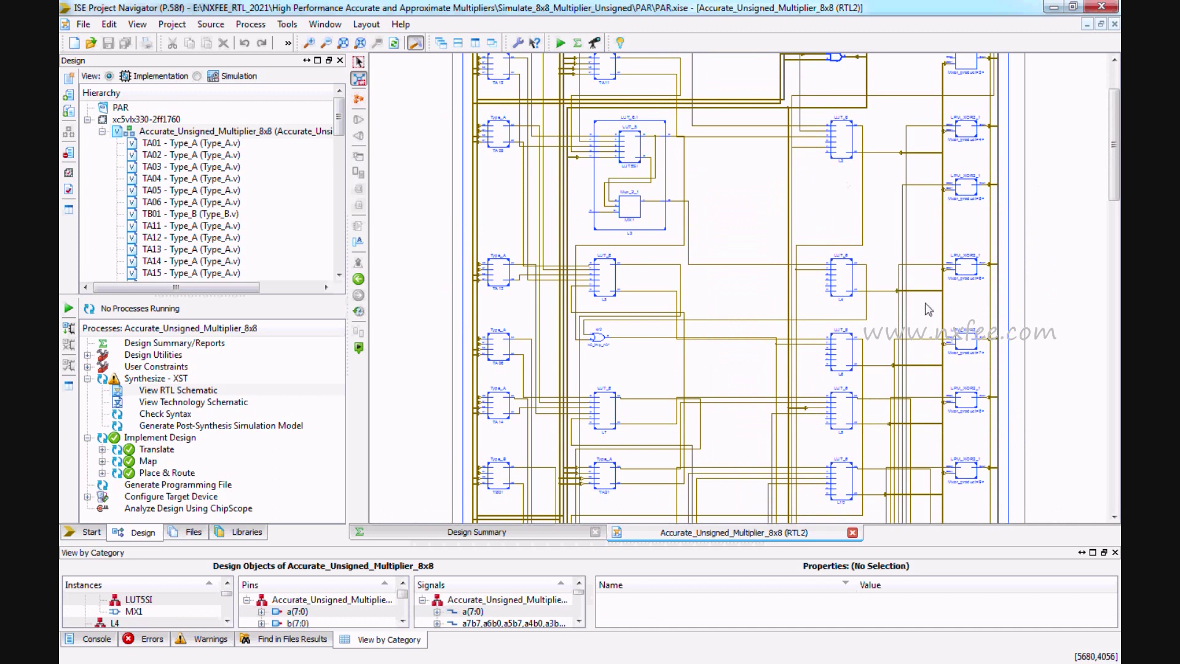
pyautogui.scroll(-3, 859, 224)
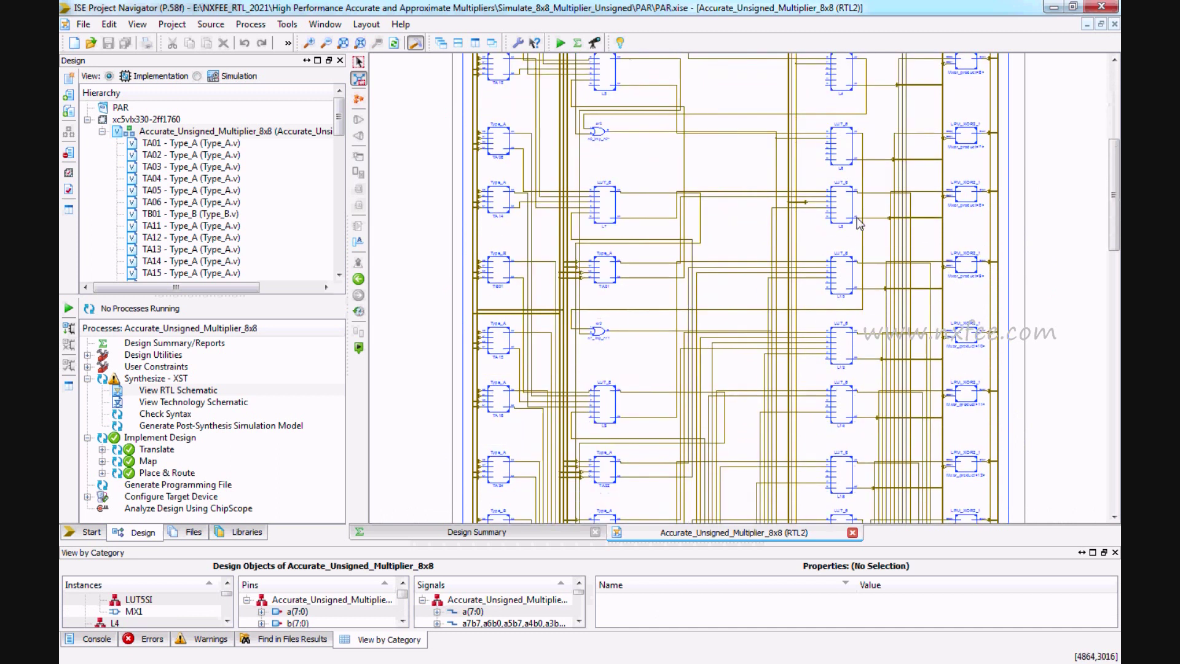
pyautogui.scroll(-3, 859, 291)
pyautogui.moveTo(830, 234); pyautogui.dragTo(1027, 339)
pyautogui.scroll(3, 1045, 314)
pyautogui.scroll(10, 1045, 315)
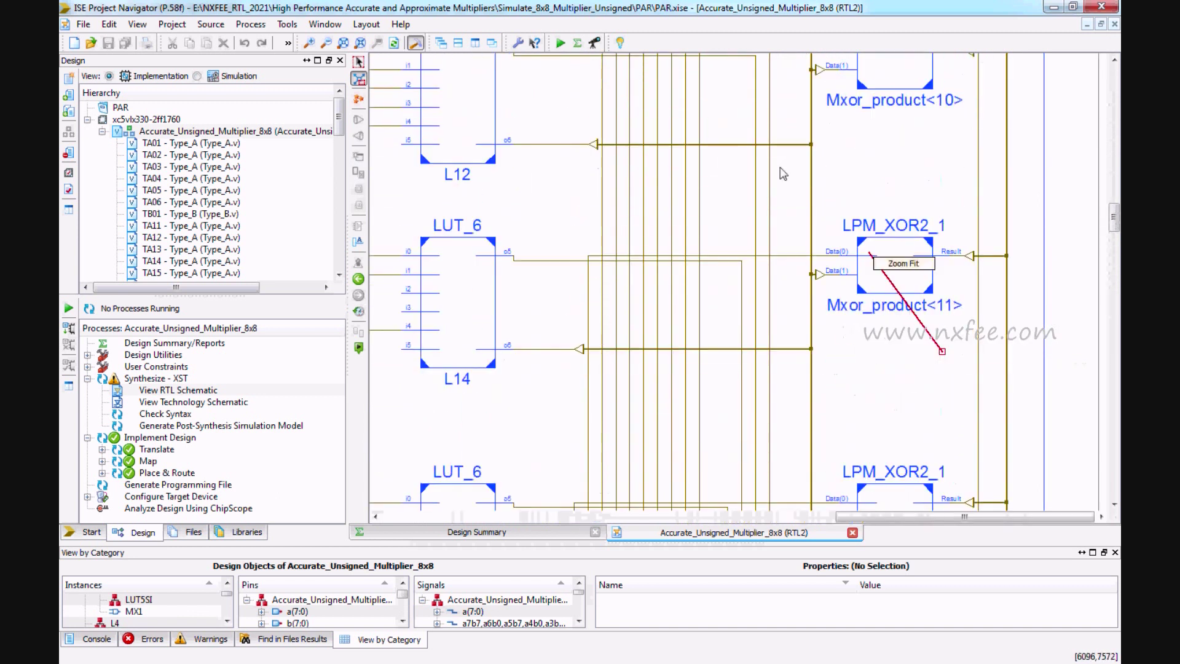
# Fit the whole unsigned design in view and launch XPower Analyzer from Tools.
pyautogui.press('F6')
pyautogui.click(892, 195)
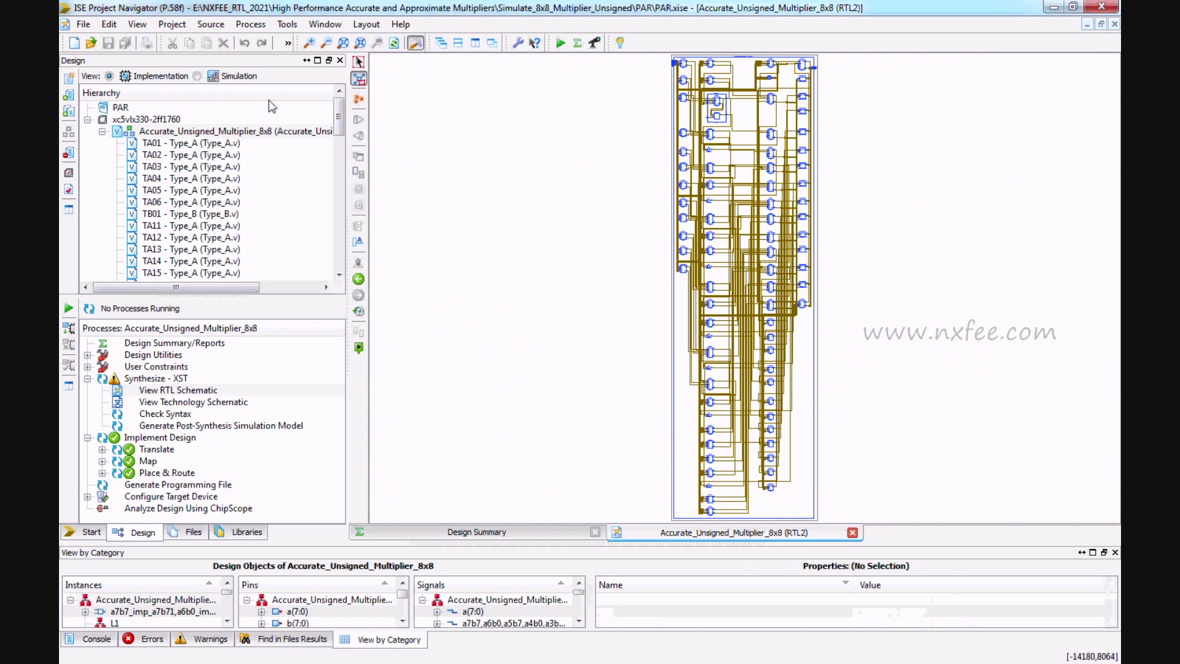
pyautogui.click(287, 24)
pyautogui.click(311, 138)
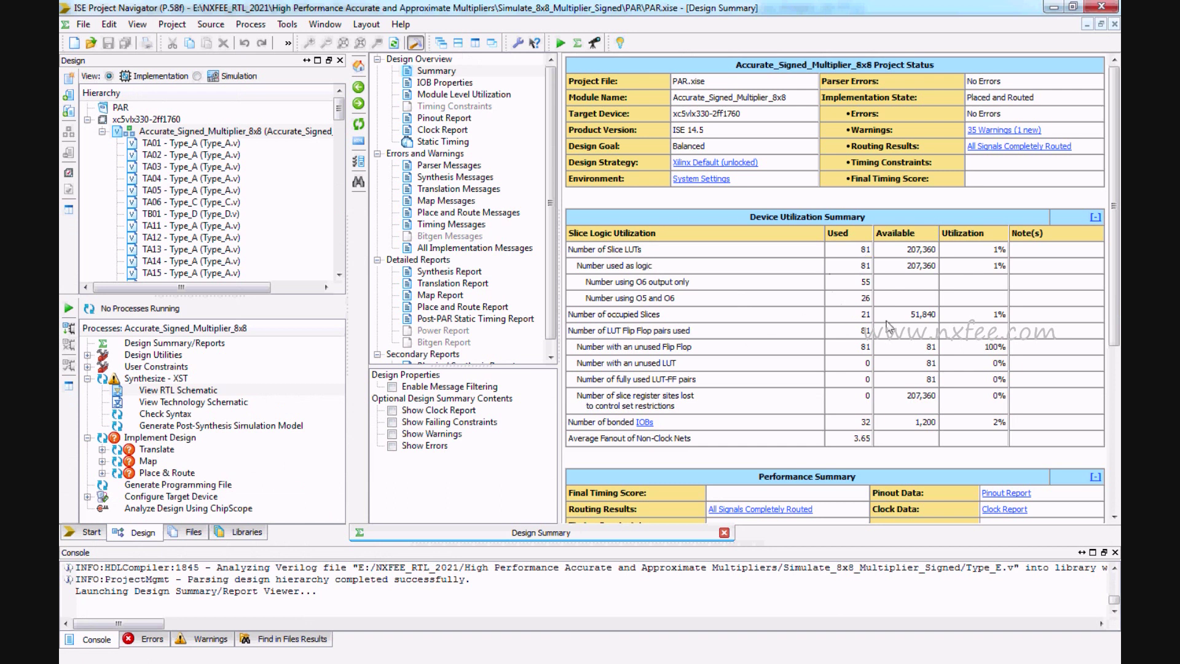
# Find the 13.818ns maximum delay in the signed synthesis report, then generate its RTL schematic.
pyautogui.click(458, 274)
pyautogui.hotkey('ctrl', 'f')
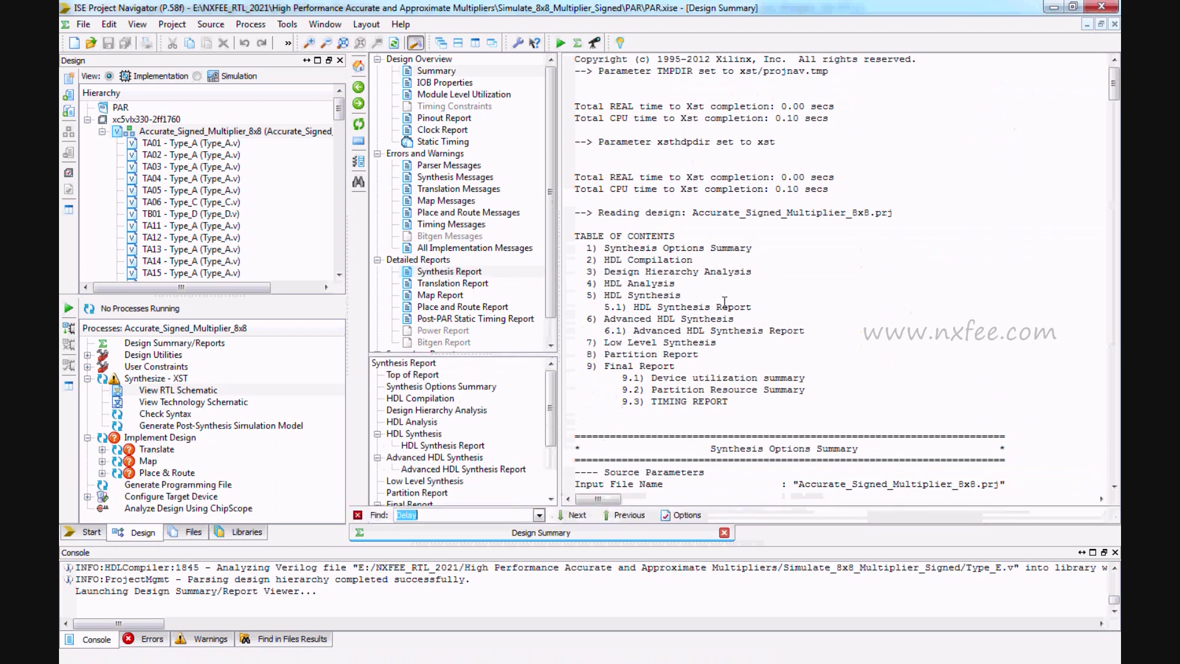
pyautogui.press('Return')
pyautogui.click(572, 515)
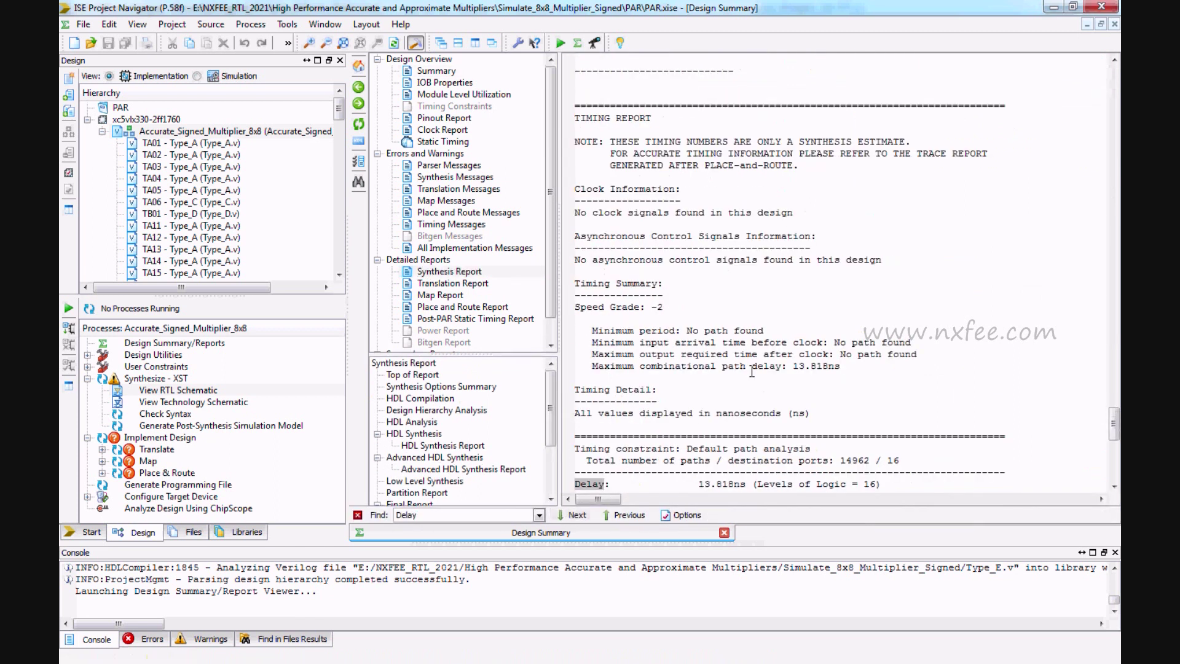
pyautogui.scroll(-2, 724, 375)
pyautogui.moveTo(686, 401); pyautogui.dragTo(752, 399)
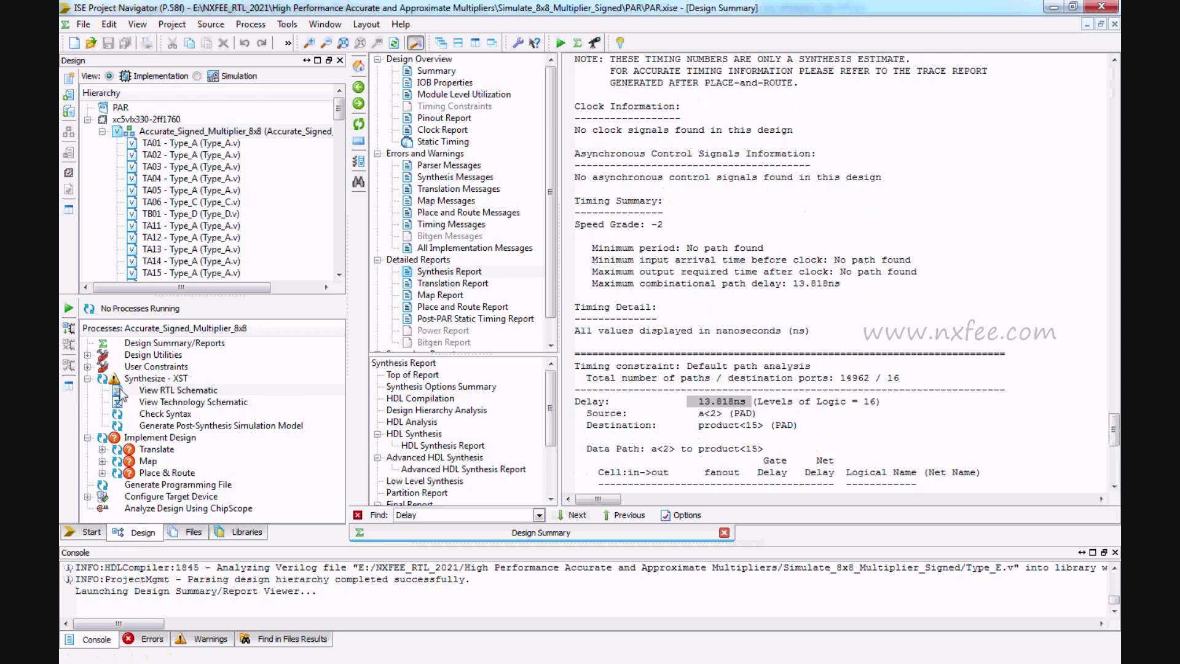
pyautogui.doubleClick(179, 390)
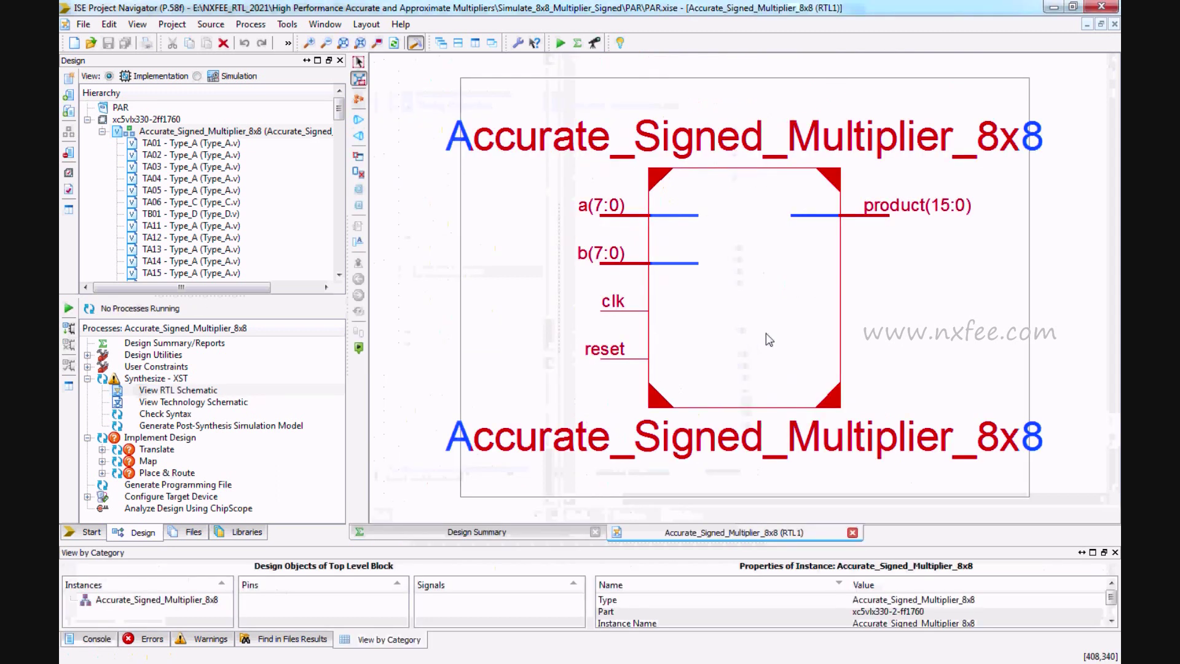
# Open the signed multiplier's internal schematic, fit it to view and zoom into the top-left.
pyautogui.doubleClick(766, 333)
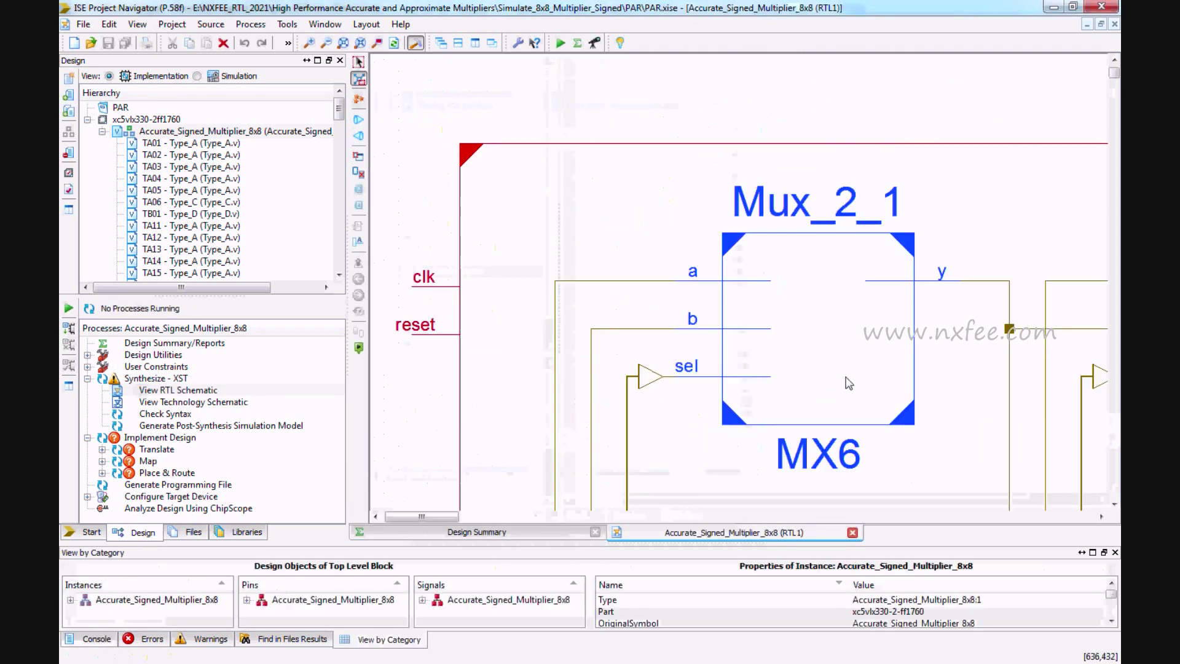
pyautogui.click(343, 43)
pyautogui.moveTo(571, 73); pyautogui.dragTo(929, 198)
pyautogui.moveTo(492, 73); pyautogui.dragTo(988, 262)
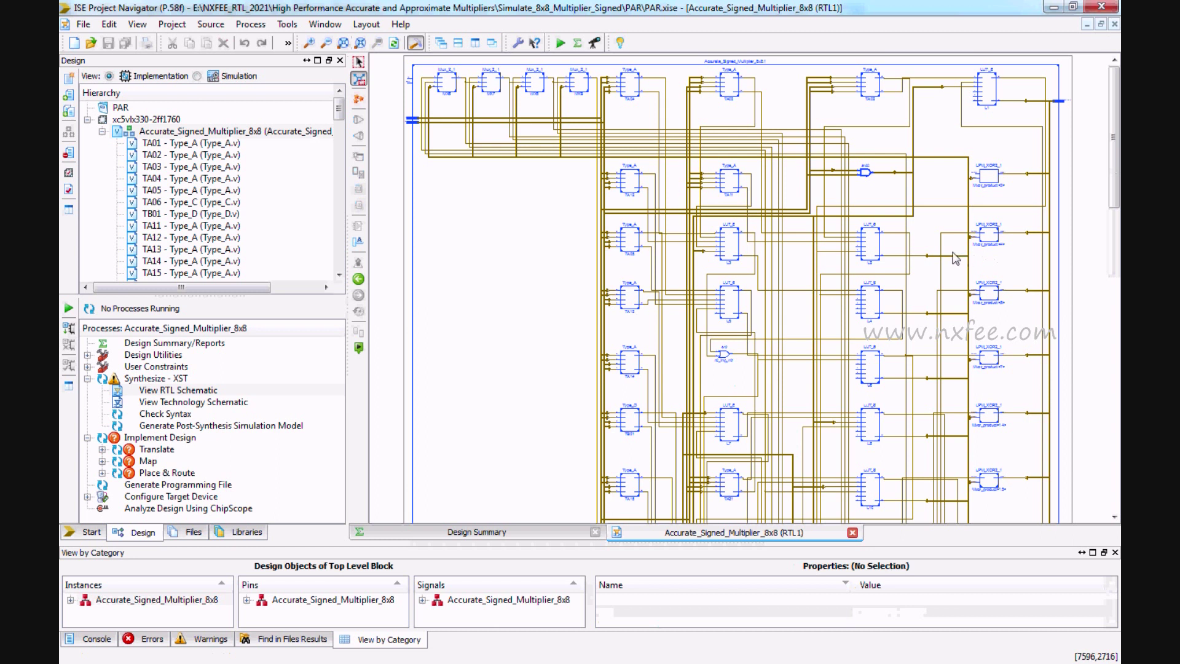
# Inspect the properties of Type_A instance TA12 and LUT_6 block L17.
pyautogui.click(628, 182)
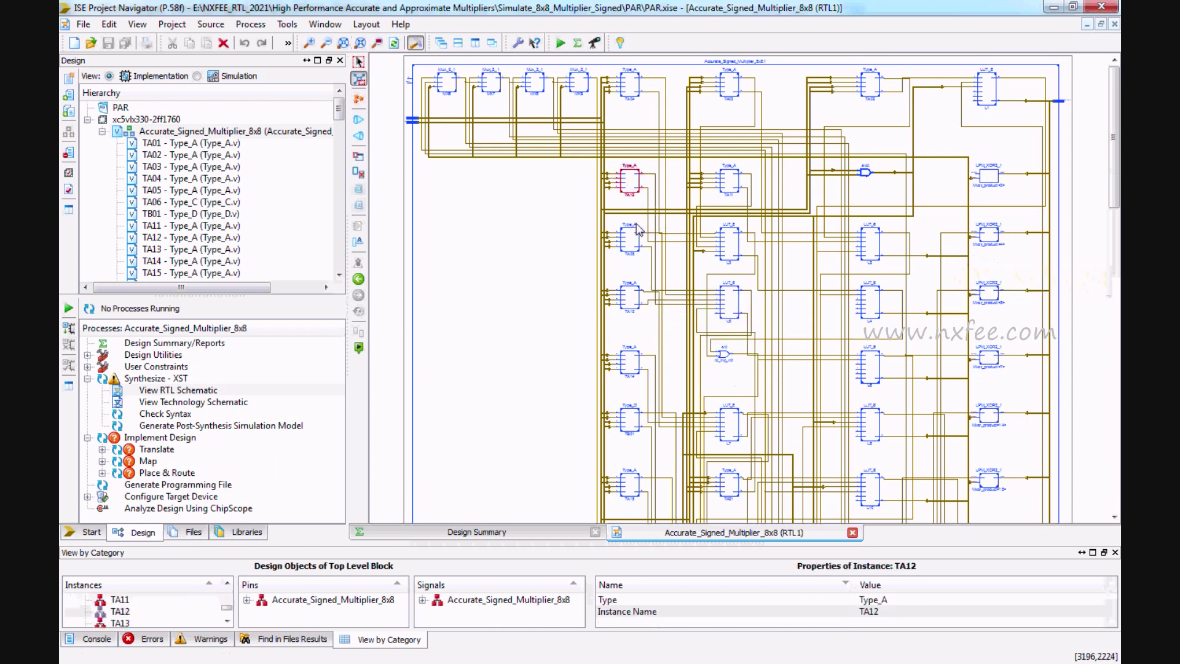
pyautogui.scroll(-5, 643, 260)
pyautogui.scroll(-4, 643, 260)
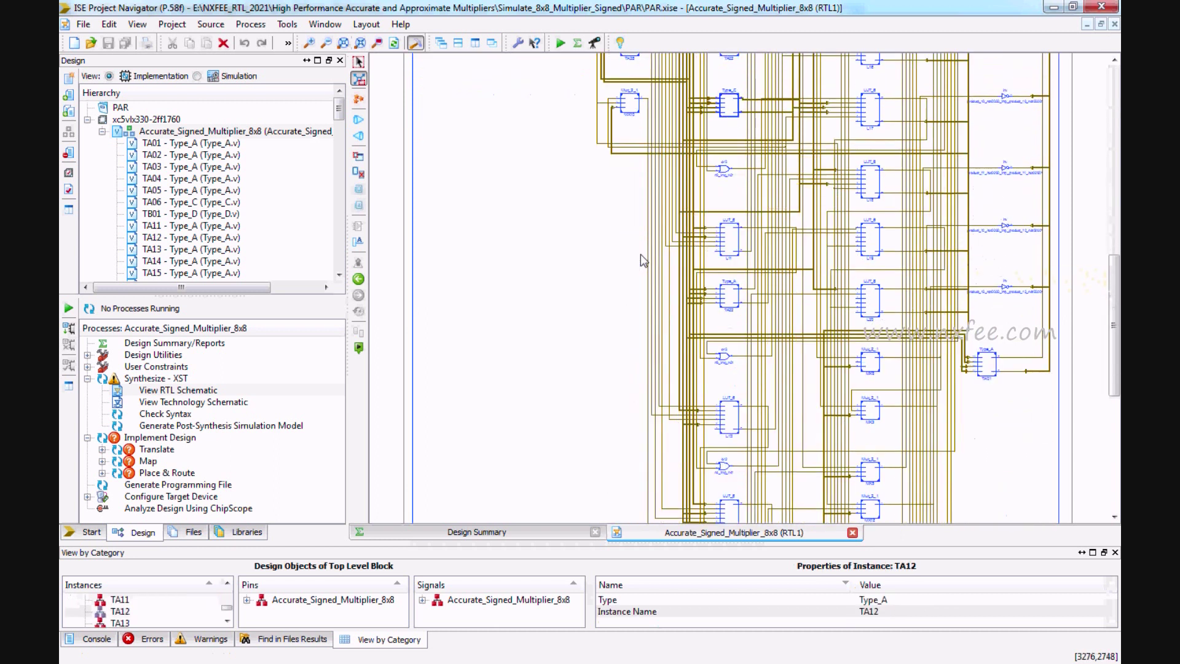
pyautogui.keyDown('ctrl'); pyautogui.scroll(2, 786, 274); pyautogui.keyUp('ctrl')
pyautogui.click(937, 249)
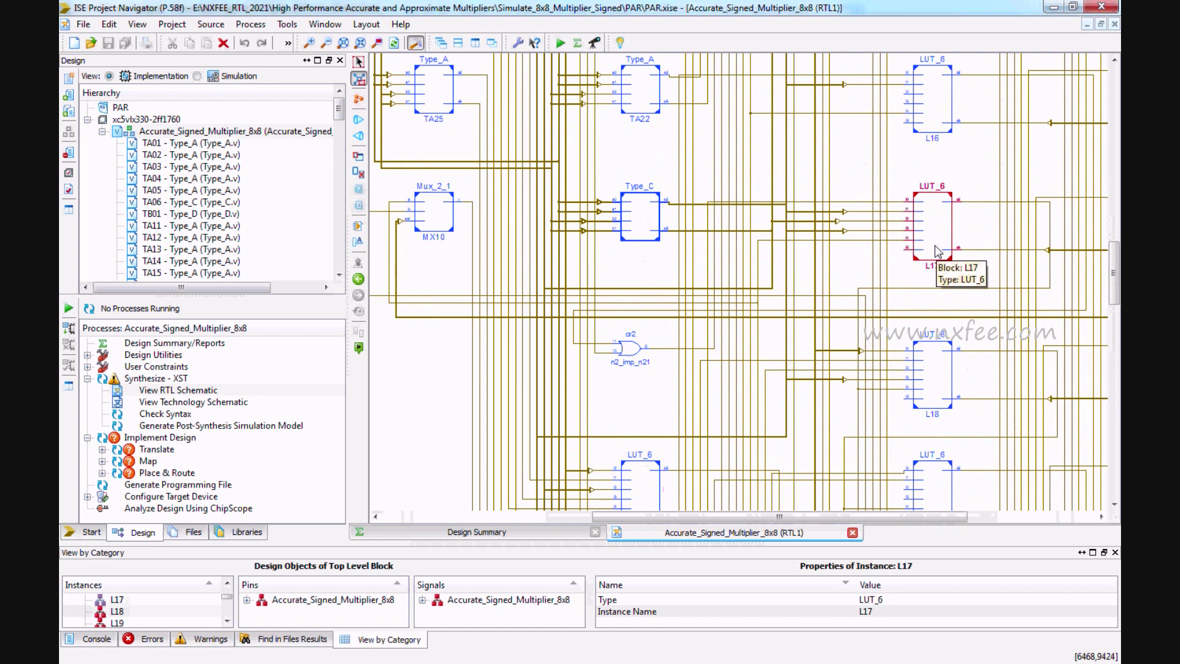
pyautogui.scroll(-3, 935, 252)
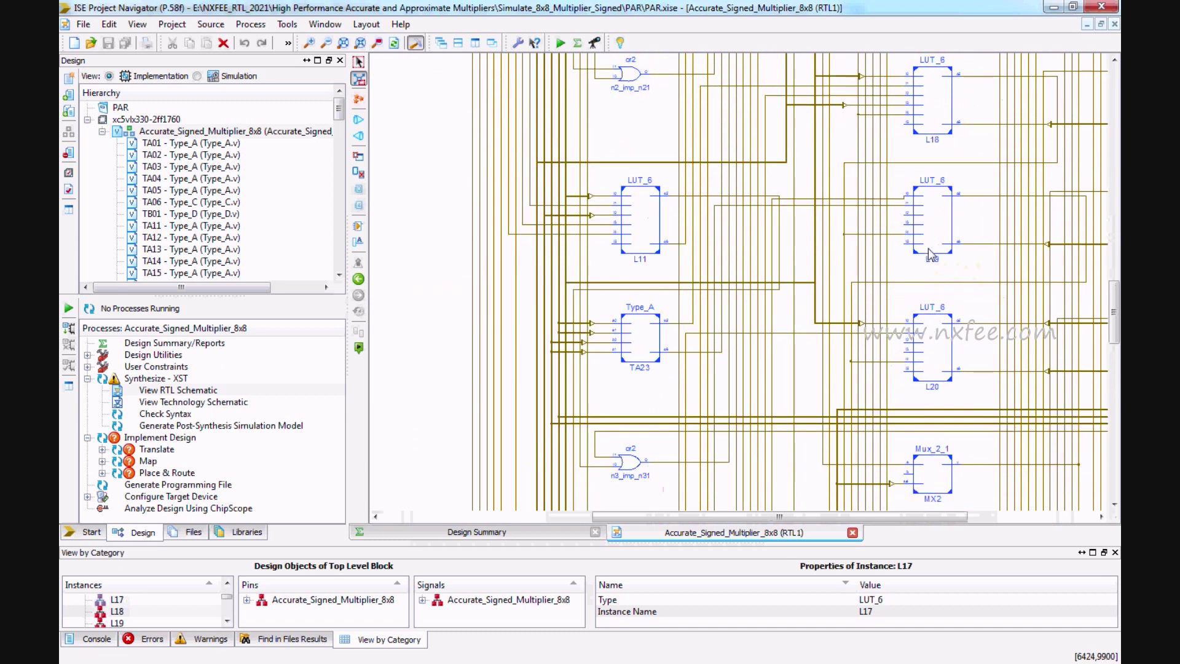
pyautogui.scroll(-3, 928, 249)
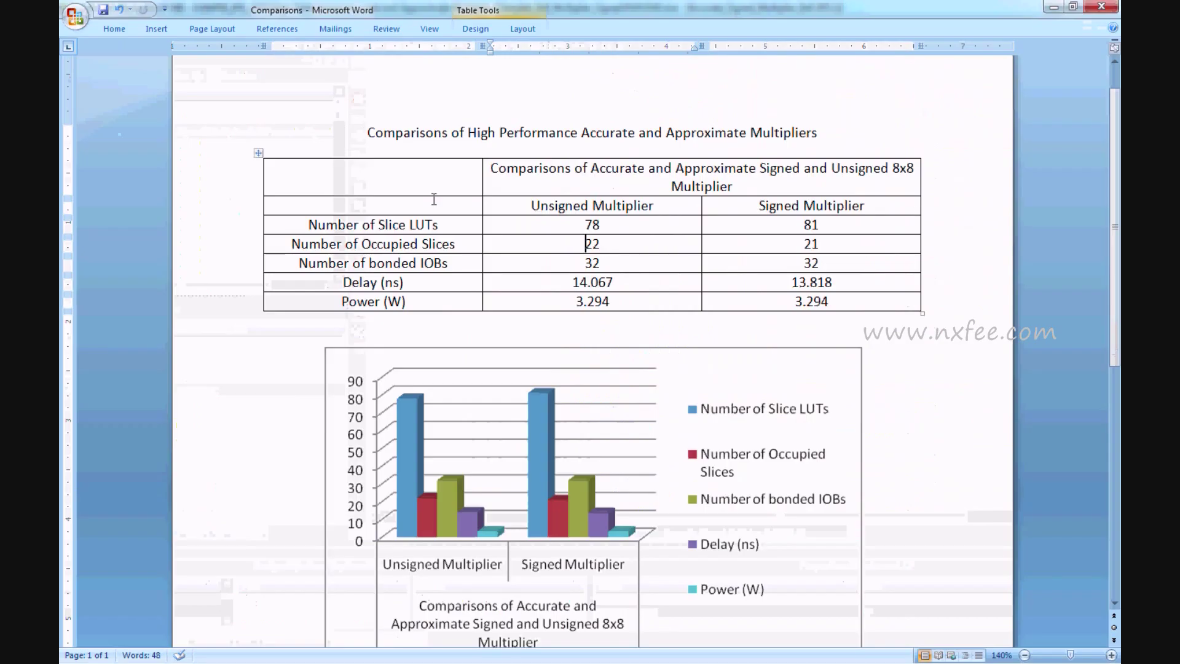
# Review the comparison title and table values, such as 32 unsigned IOBs and 81 signed slice LUTs.
pyautogui.moveTo(360, 135); pyautogui.dragTo(817, 135)
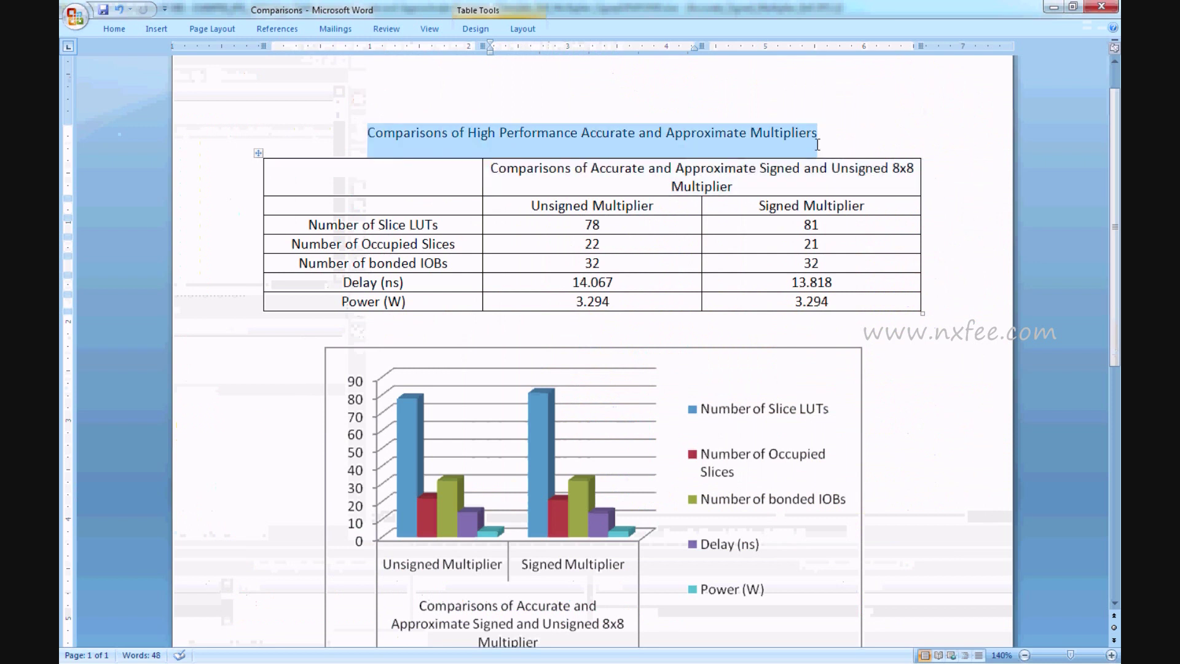
pyautogui.click(564, 263)
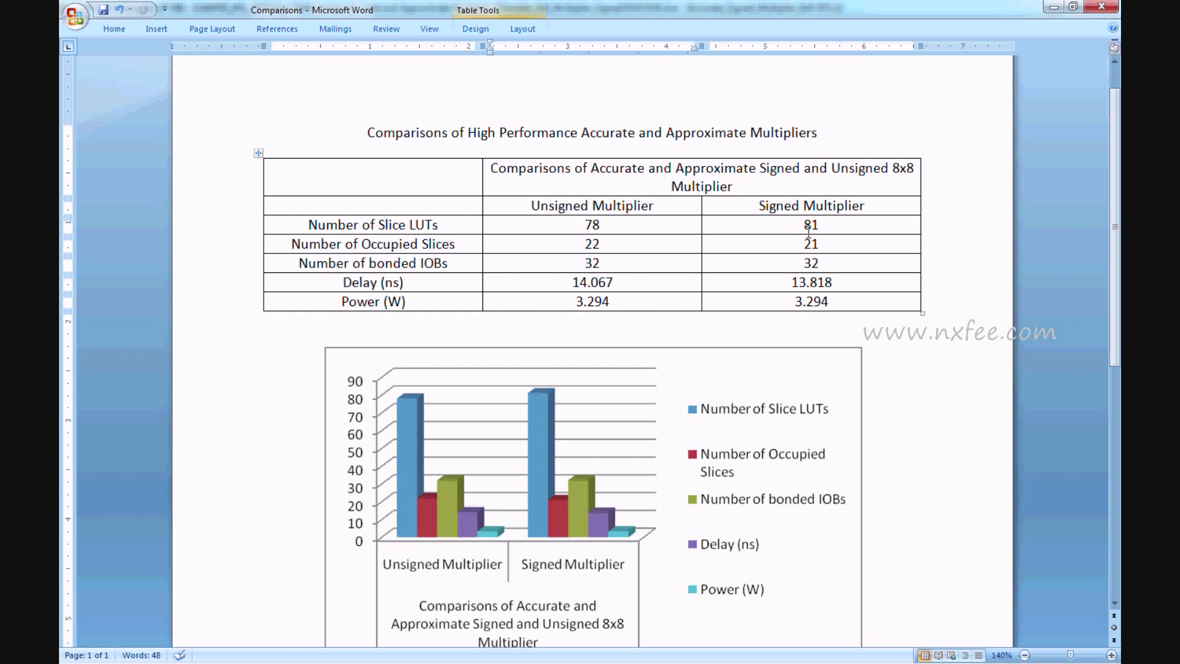
pyautogui.moveTo(803, 225); pyautogui.dragTo(838, 226)
pyautogui.click(292, 244)
pyautogui.moveTo(292, 244); pyautogui.dragTo(454, 245)
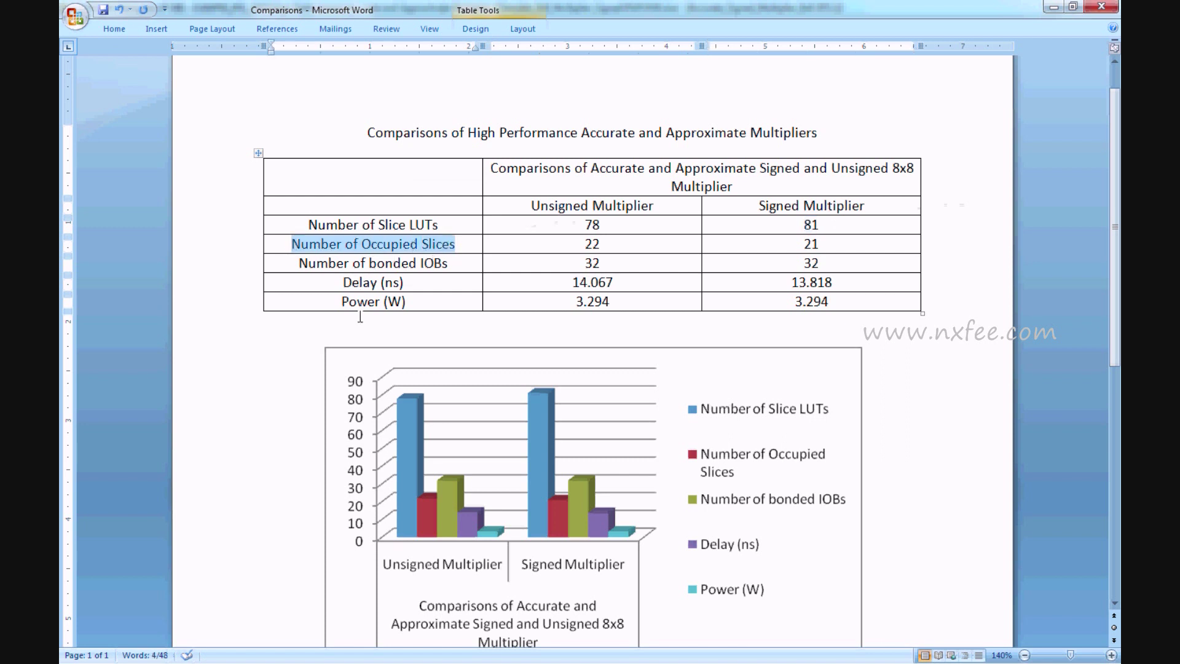
# Select the LUTs, slices, delay and power comparison bar chart below the table.
pyautogui.scroll(-6, 581, 348)
pyautogui.click(847, 459)
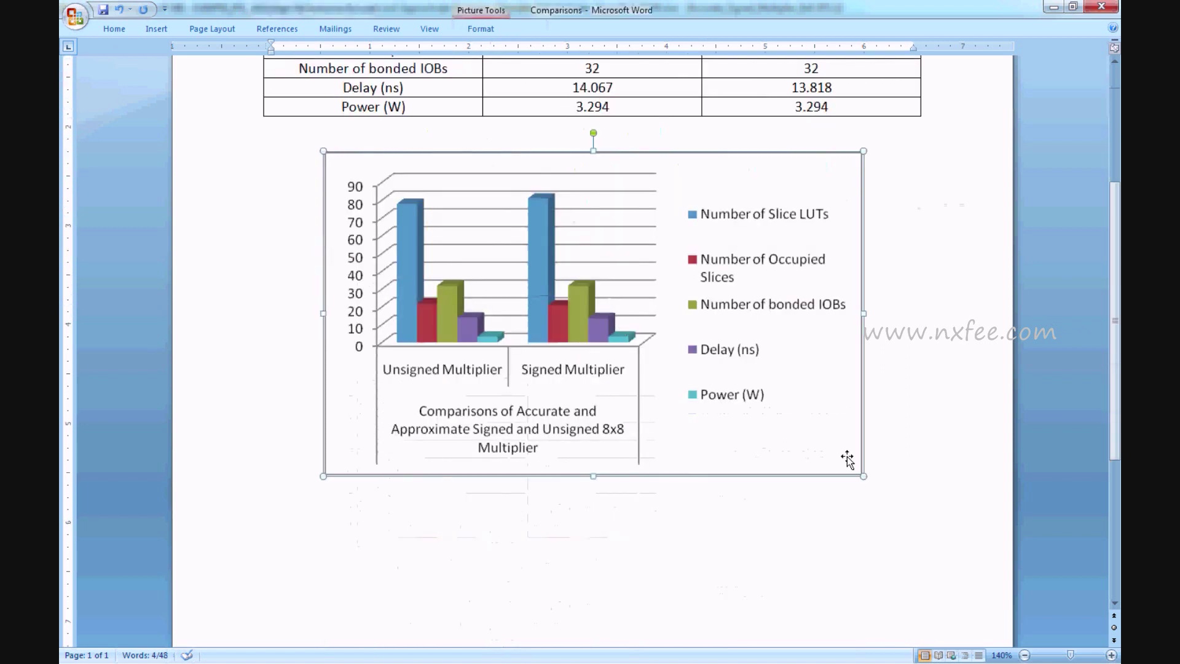
pyautogui.scroll(7, 848, 459)
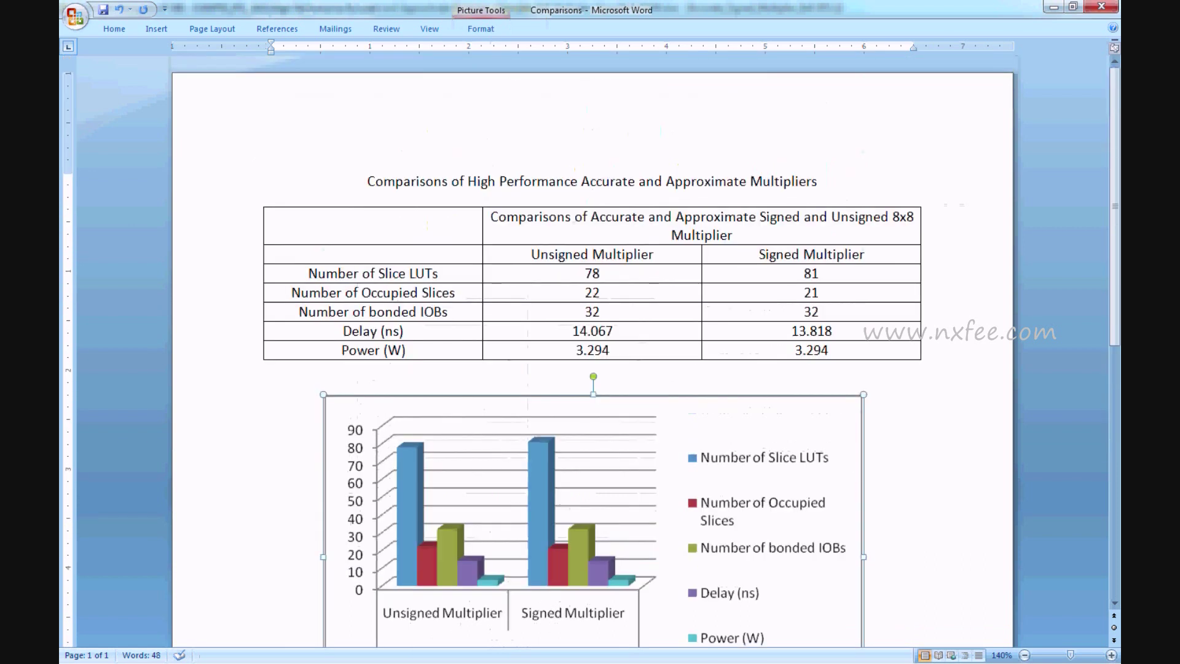
# Switch to the multipliers report and scroll past the abstract, Improvement and Proposed Title sections.
pyautogui.hotkey('alt', 'Tab')
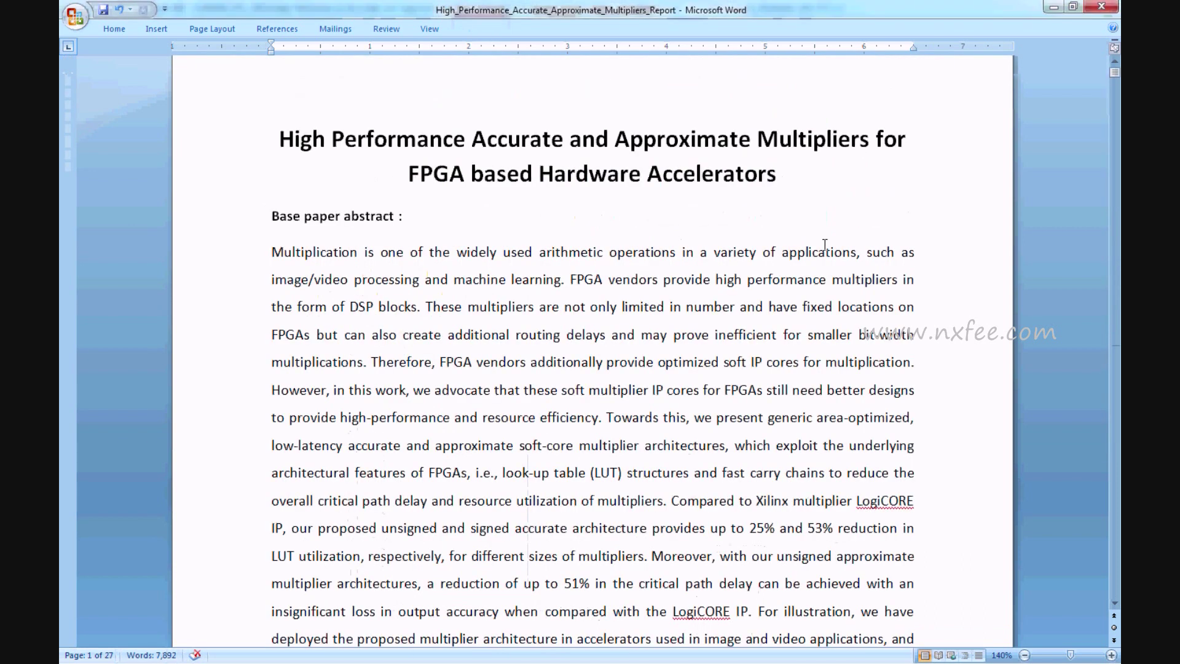
pyautogui.click(430, 335)
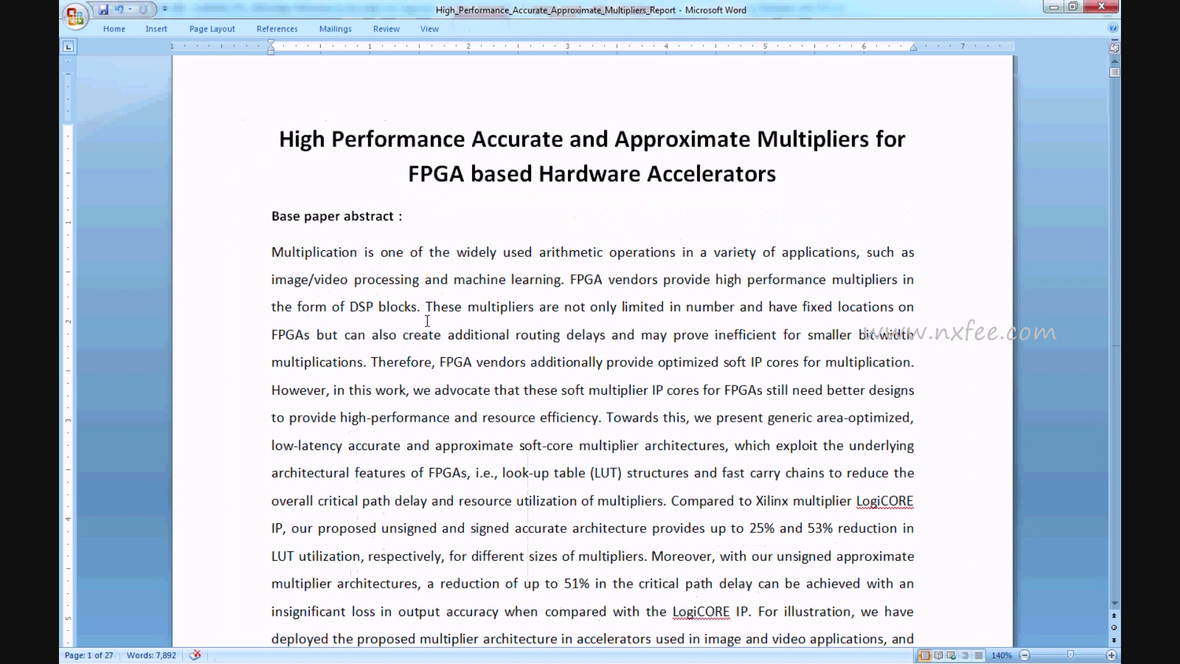
pyautogui.scroll(-2, 427, 321)
pyautogui.scroll(-5, 427, 321)
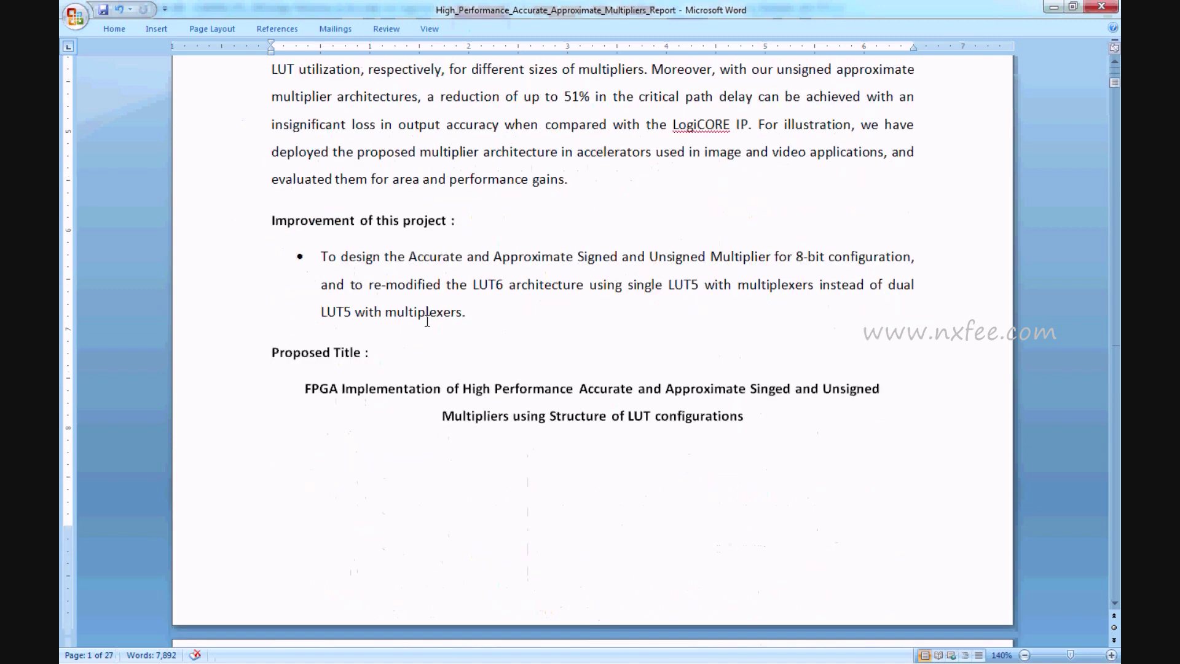
pyautogui.scroll(-15, 427, 321)
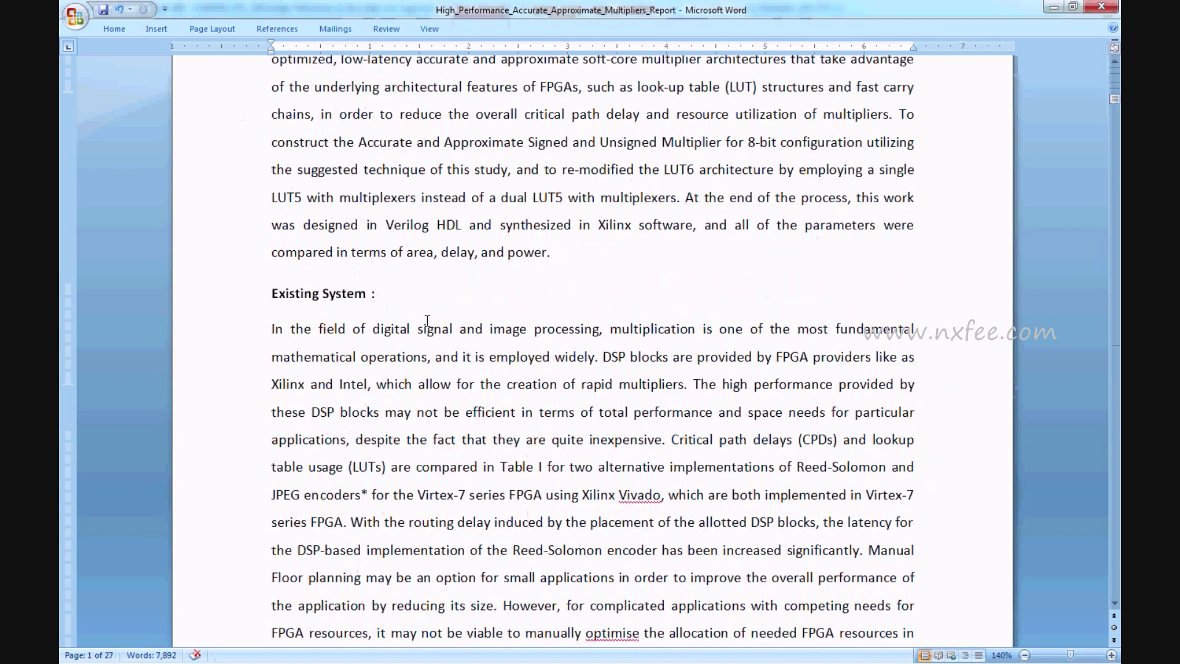